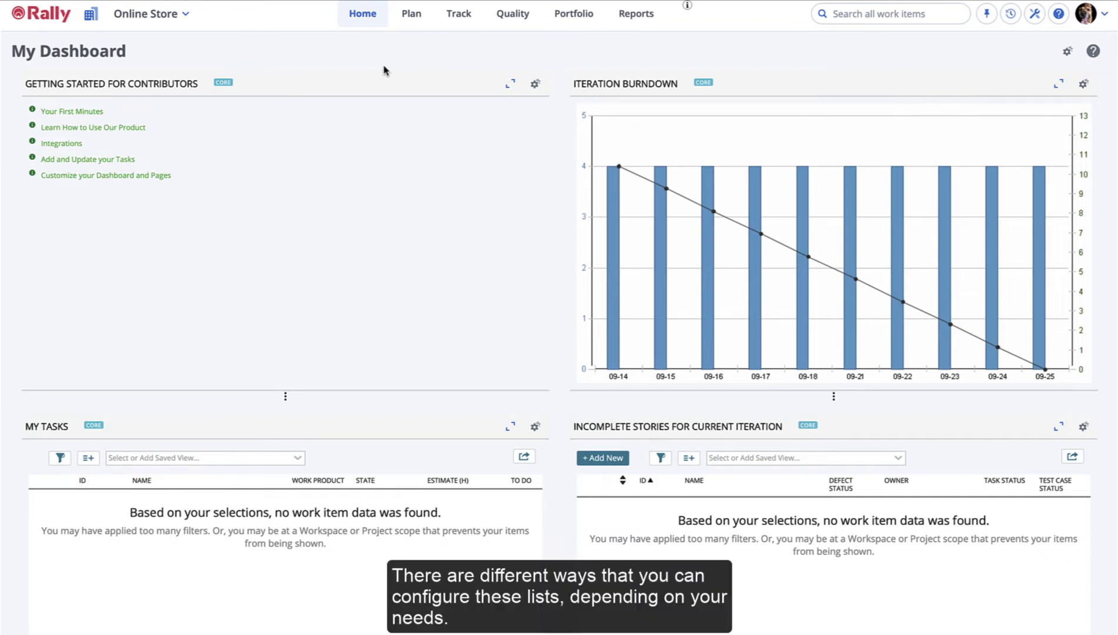
Step: Open the Iteration Status page for Iteration 16 and switch it to list view
click(458, 14)
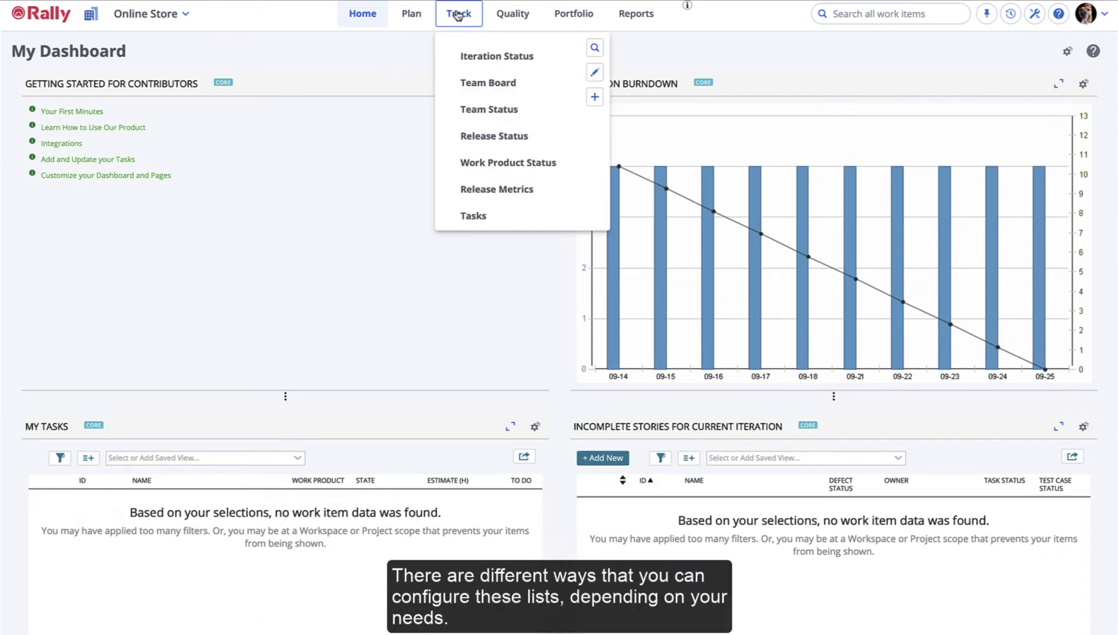
click(462, 54)
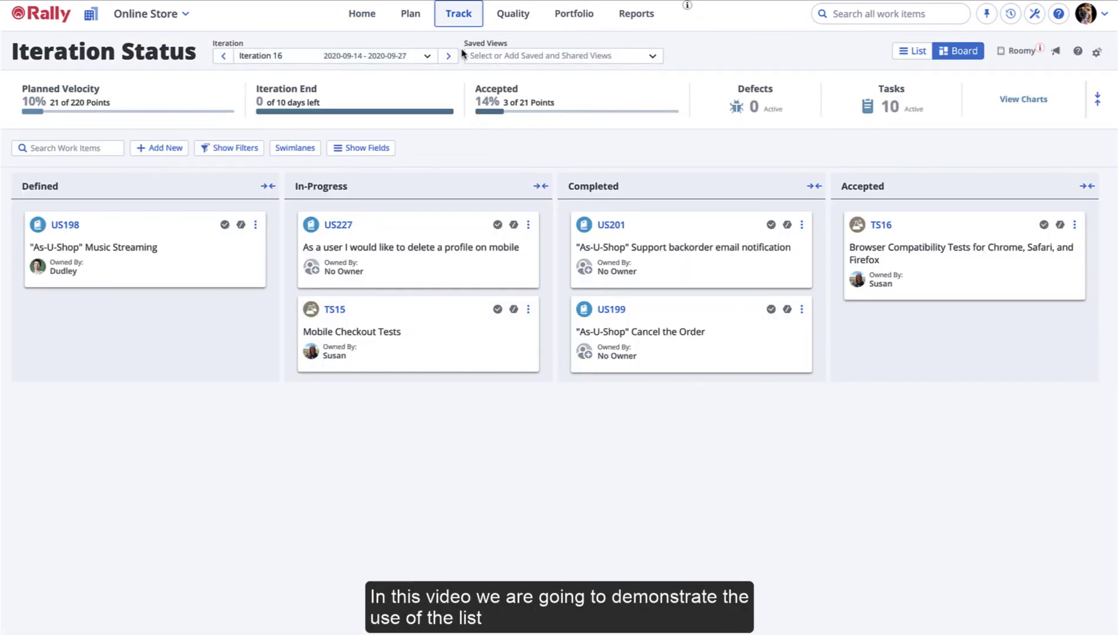
click(910, 51)
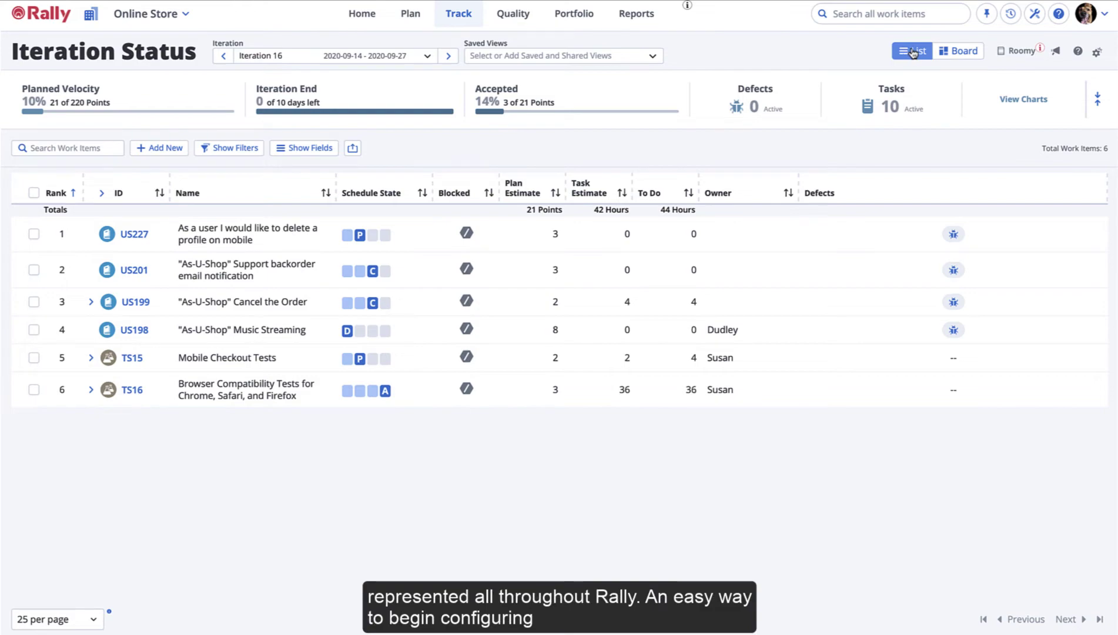
Step: Apply the Comfortable display density, then the Compact density, to the list
click(1015, 51)
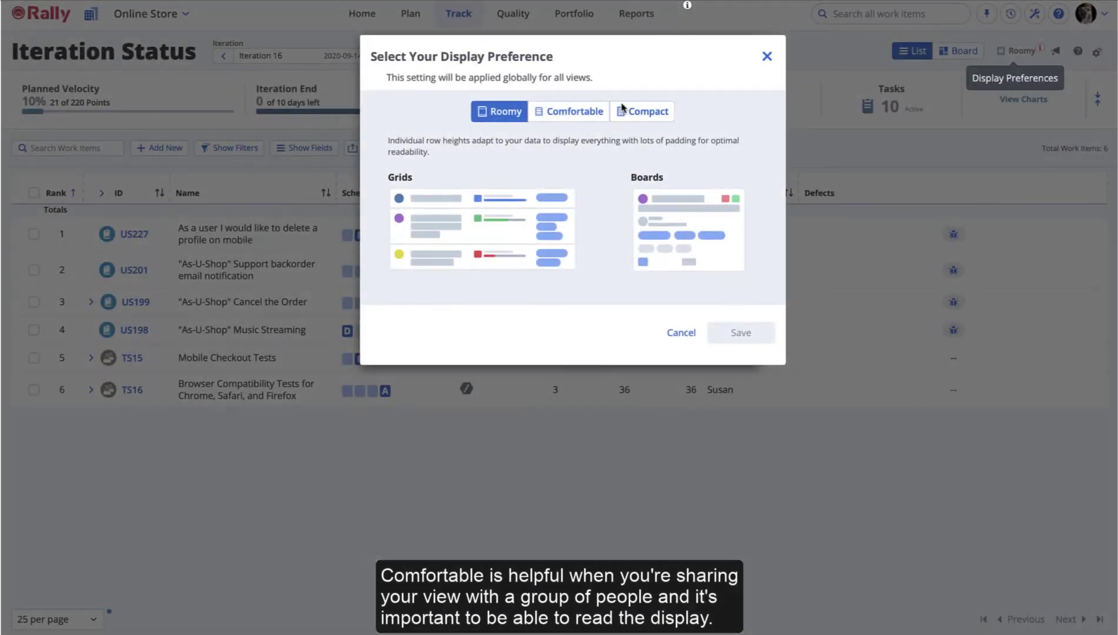
click(595, 111)
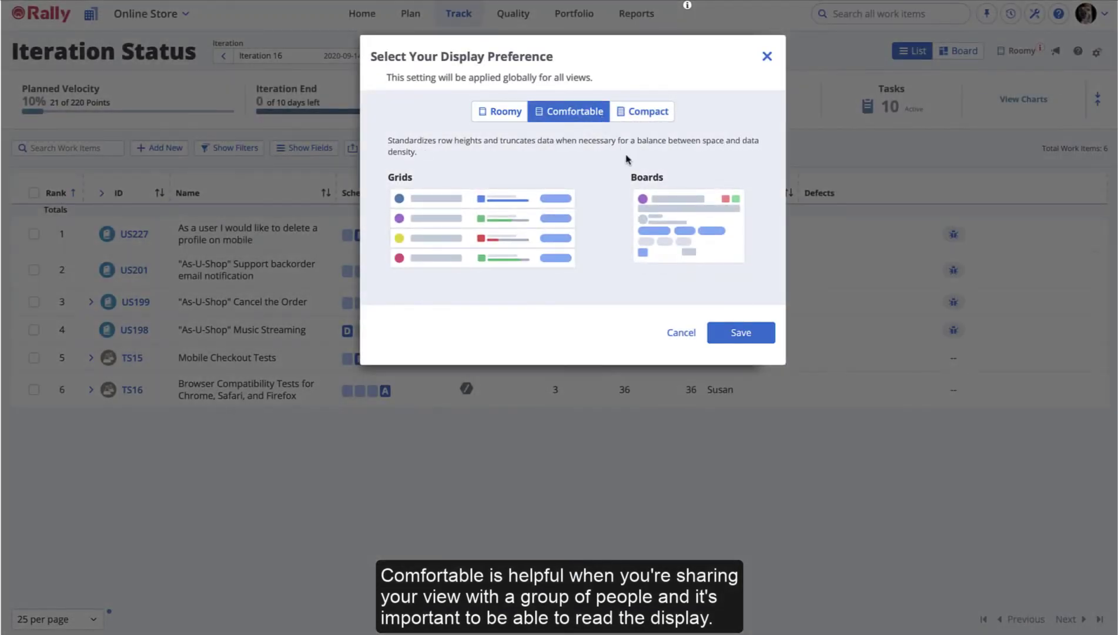
click(738, 333)
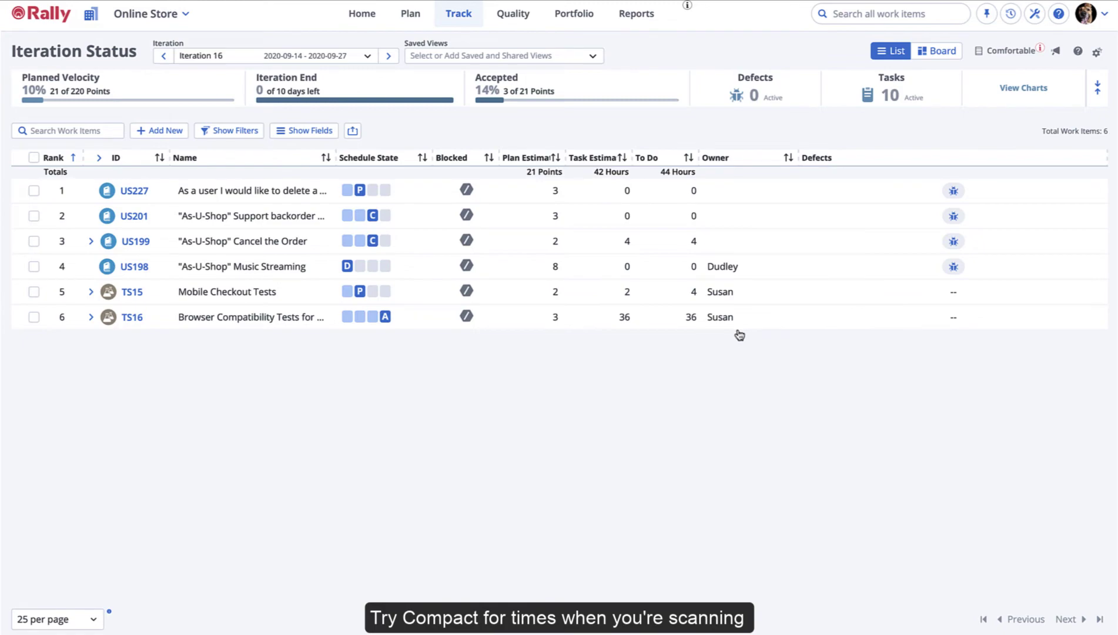
click(993, 52)
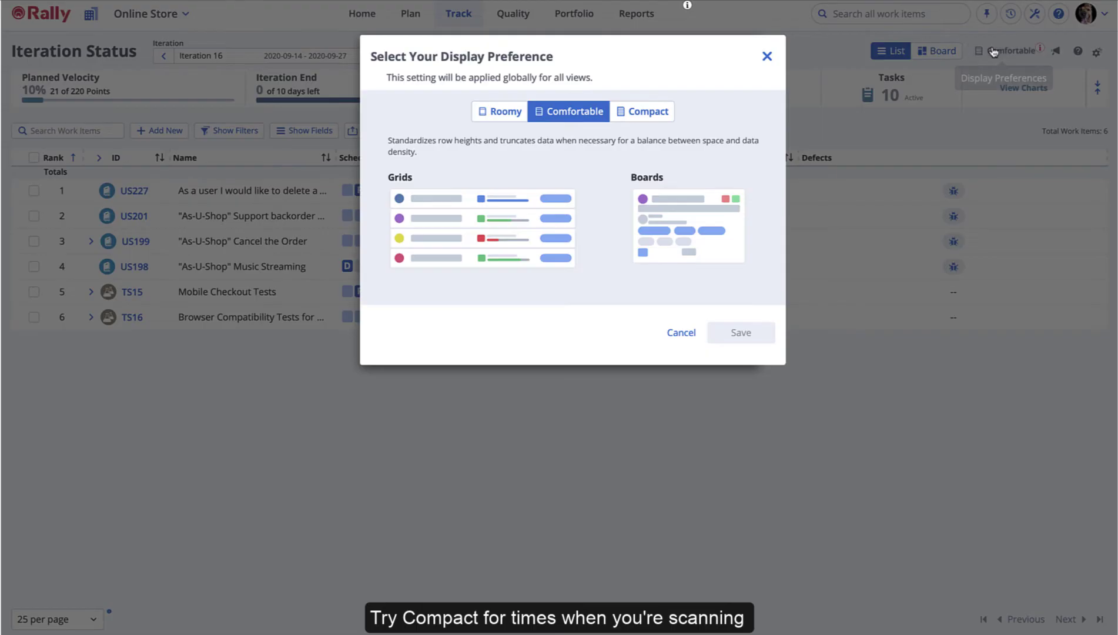
click(639, 113)
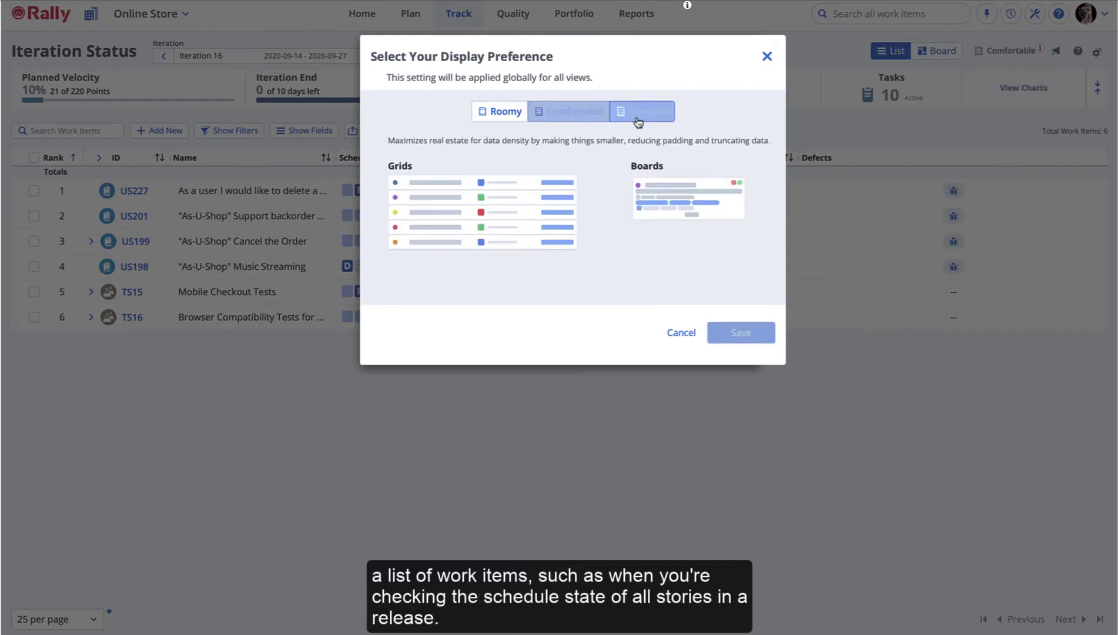
click(742, 334)
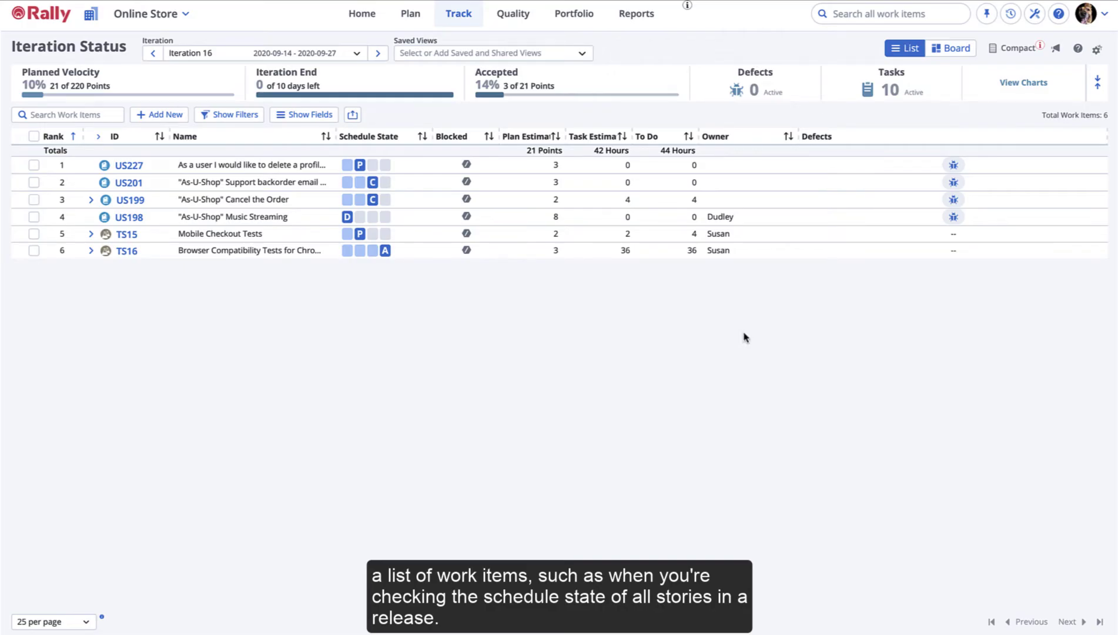
Step: Set the density back to Roomy and reopen Display Preferences from the account menu
click(1011, 50)
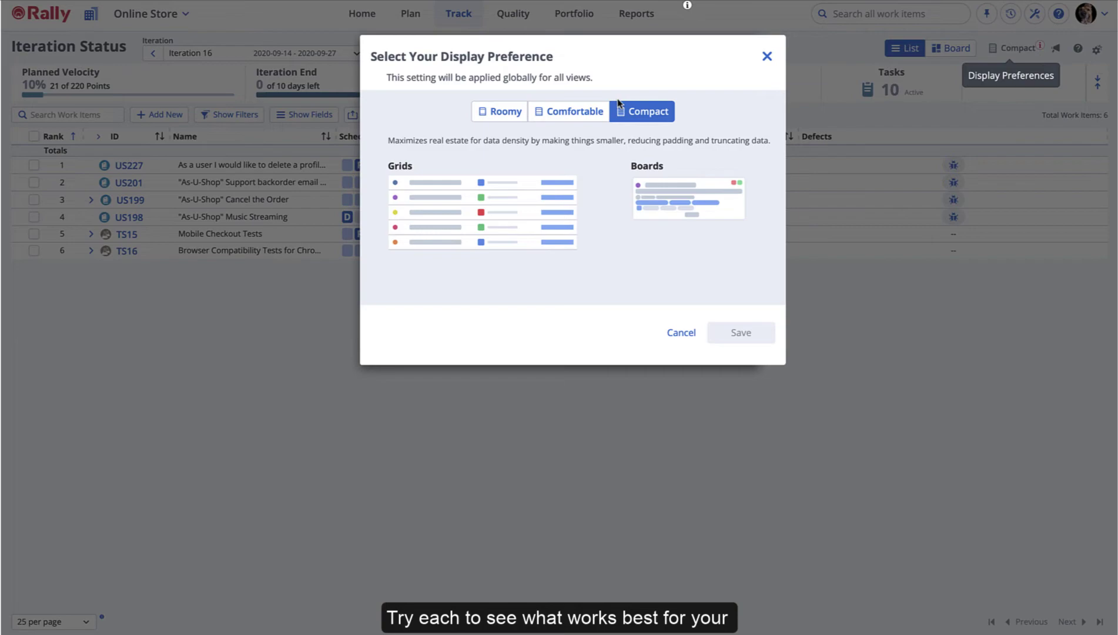
click(513, 115)
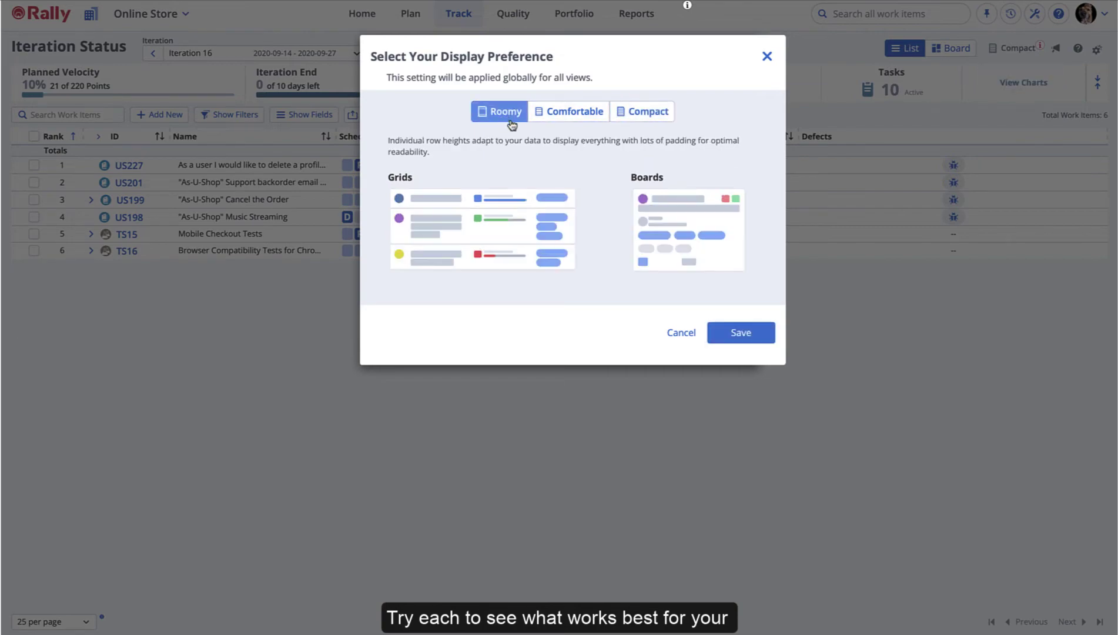
click(731, 332)
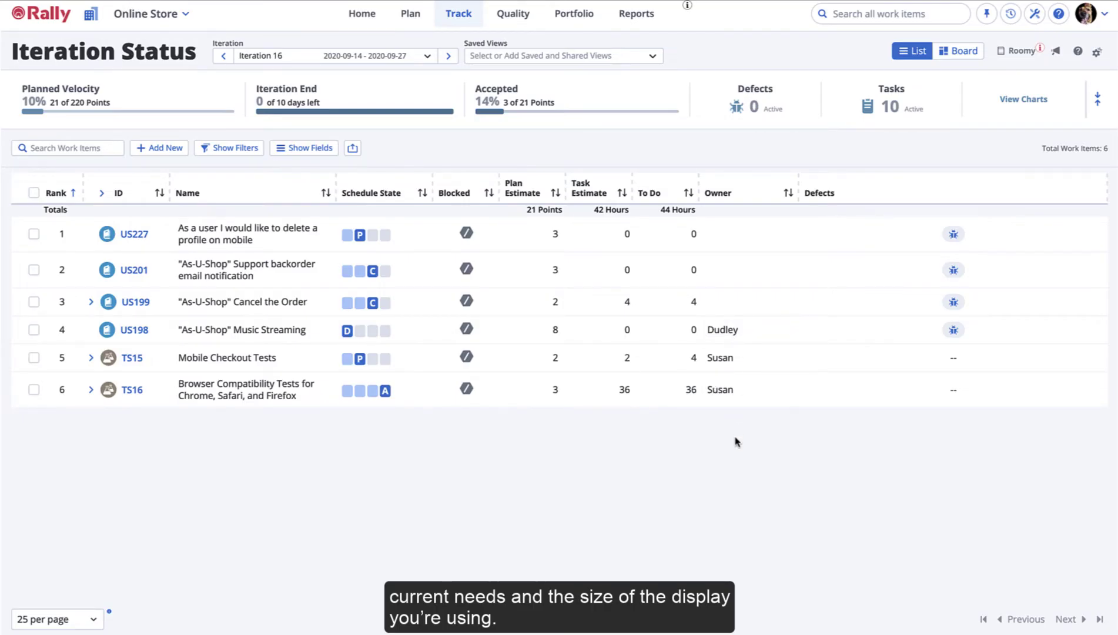
click(1101, 16)
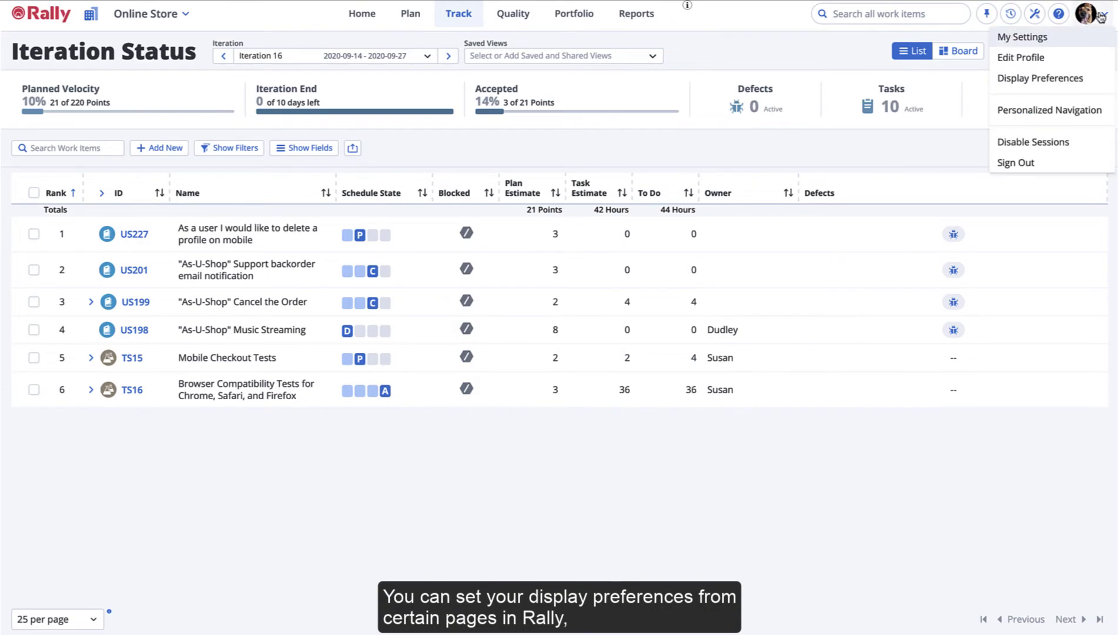
click(1083, 81)
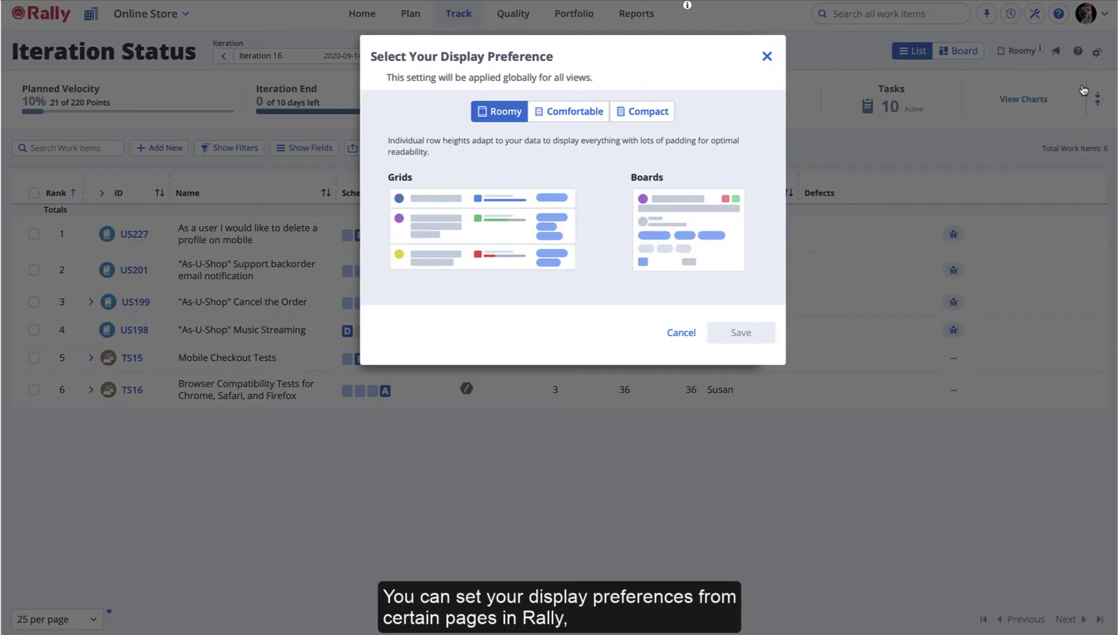
Step: Close the Select Your Display Preference dialog
click(768, 56)
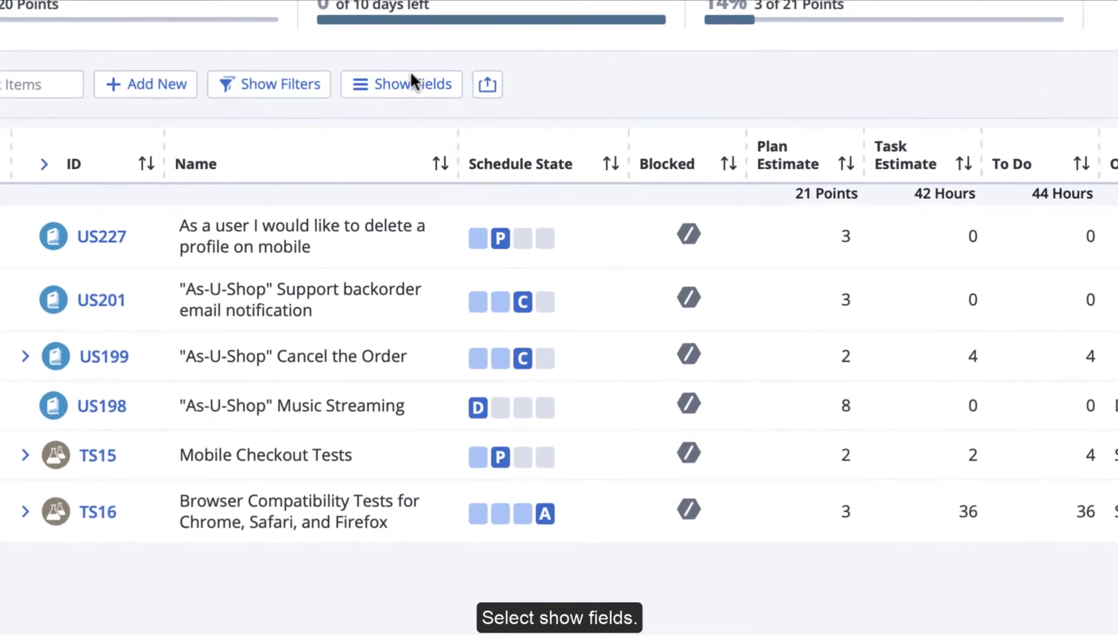
Step: Add the Tags column to the Iteration Status table through Show Fields
click(414, 84)
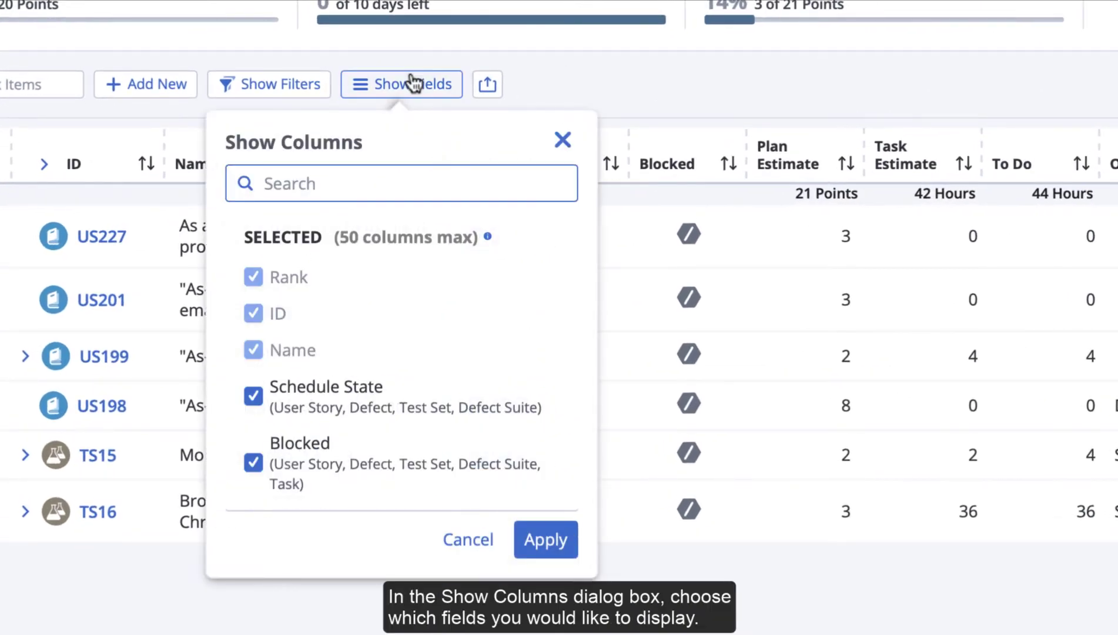
click(270, 183)
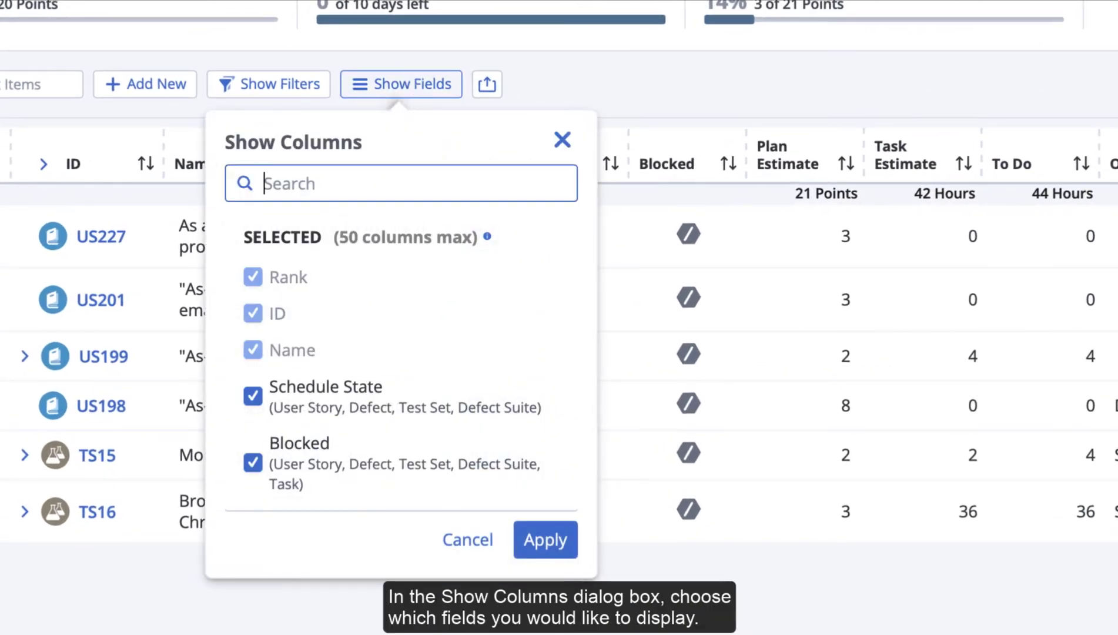
text(Tags)
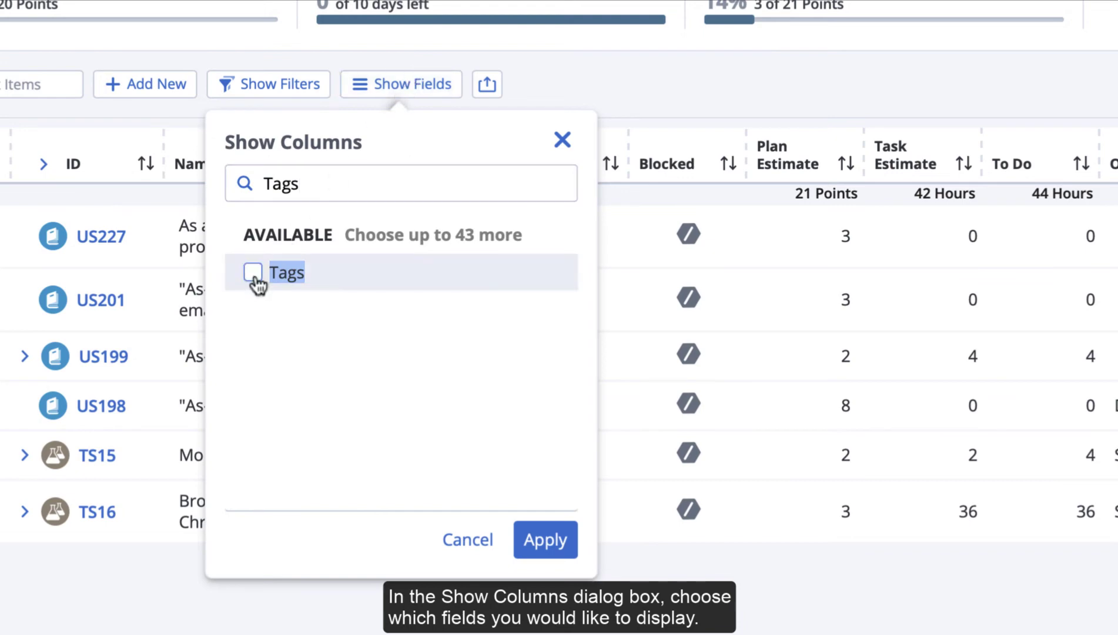
click(256, 276)
click(559, 540)
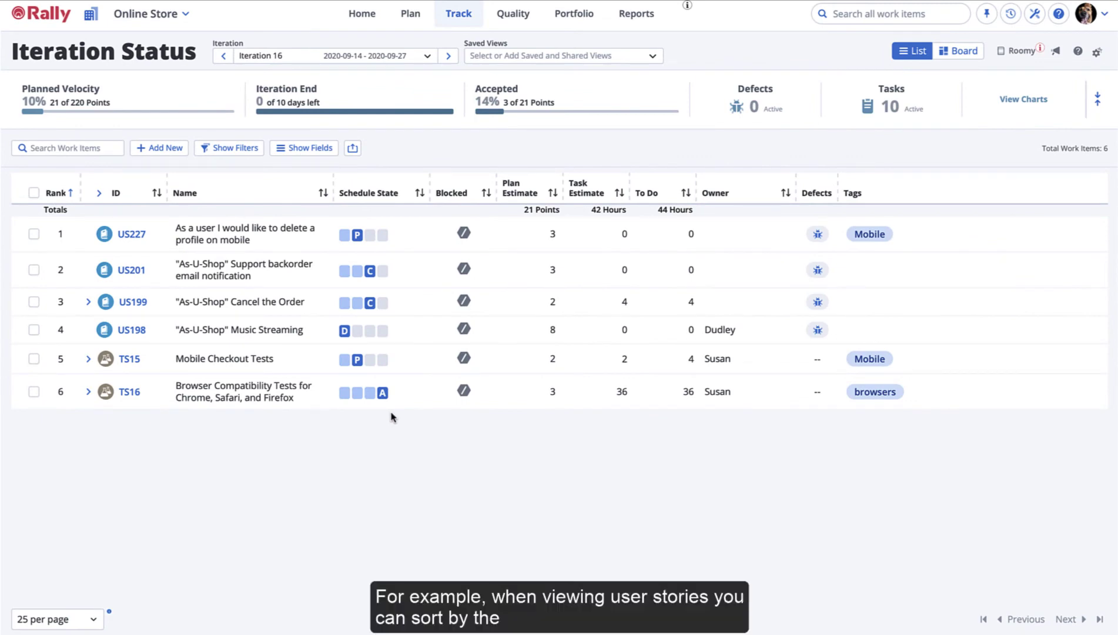
Step: Sort the table by ID descending and move the Owner column to follow Name
click(57, 194)
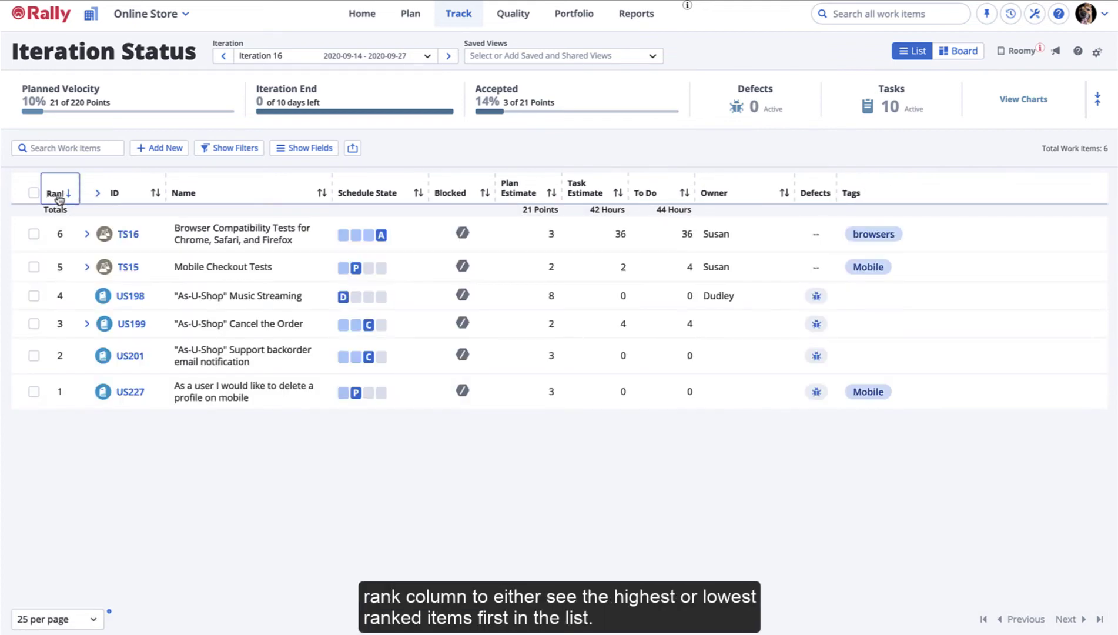
click(58, 195)
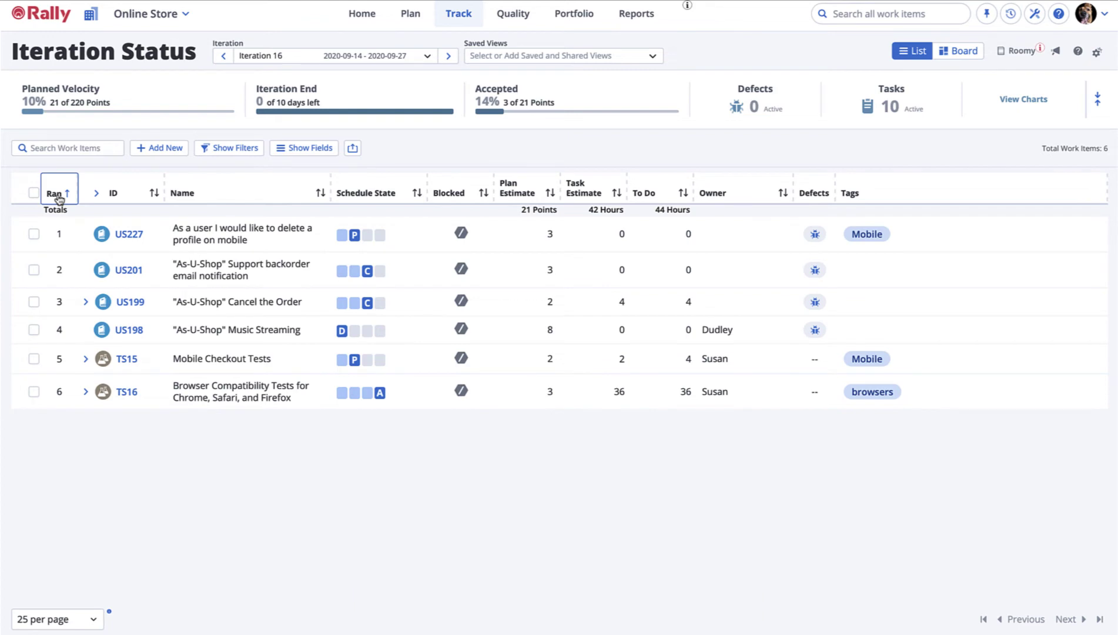
click(153, 194)
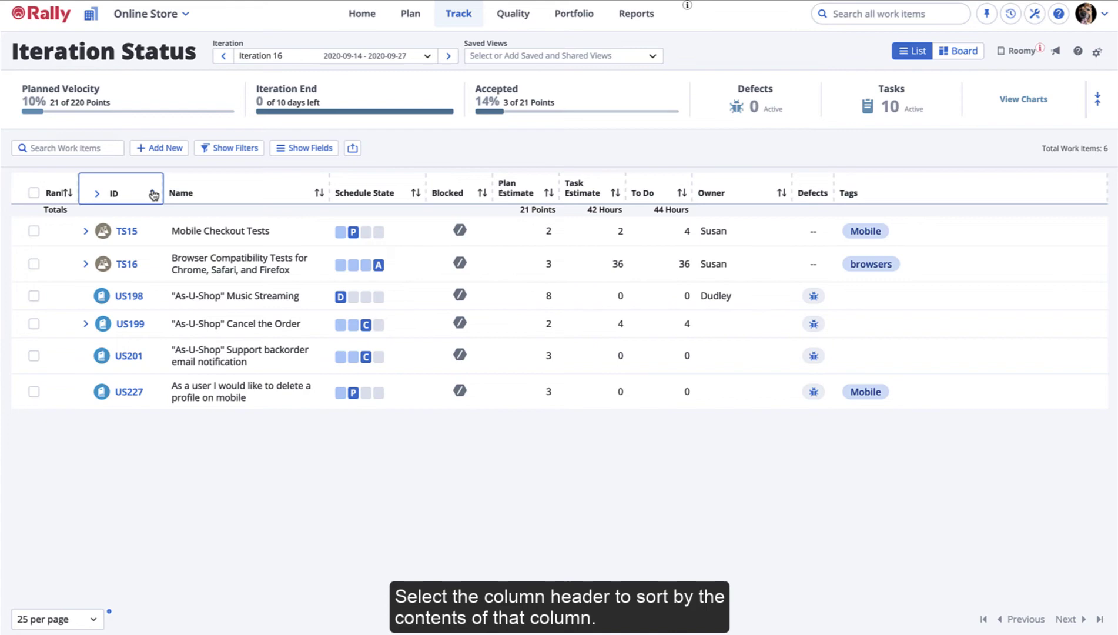
click(153, 194)
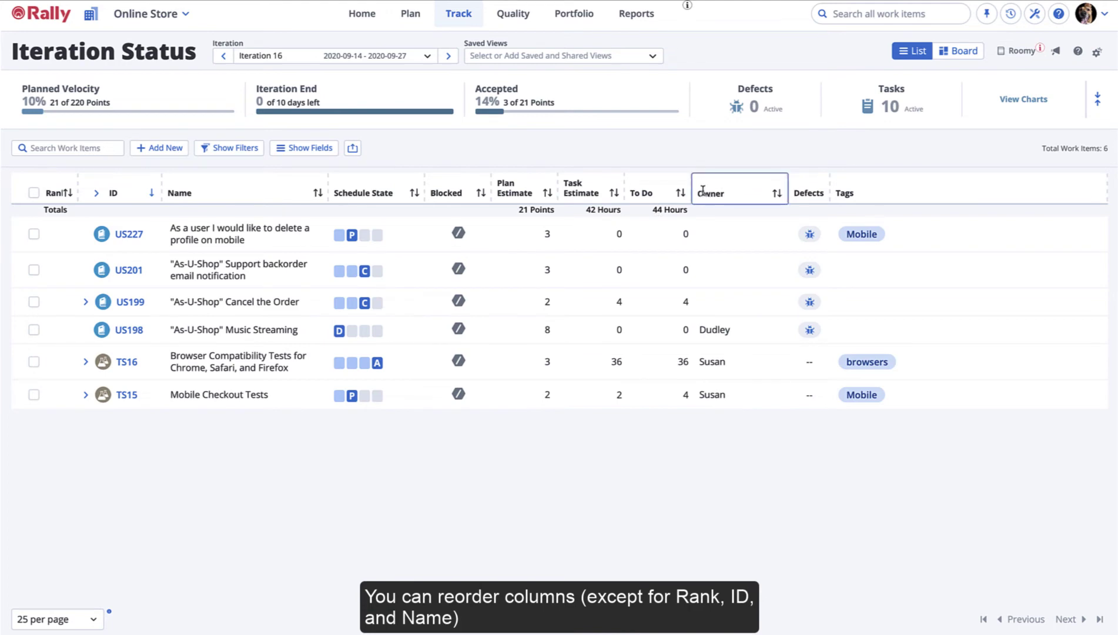
drag(702, 189, 340, 188)
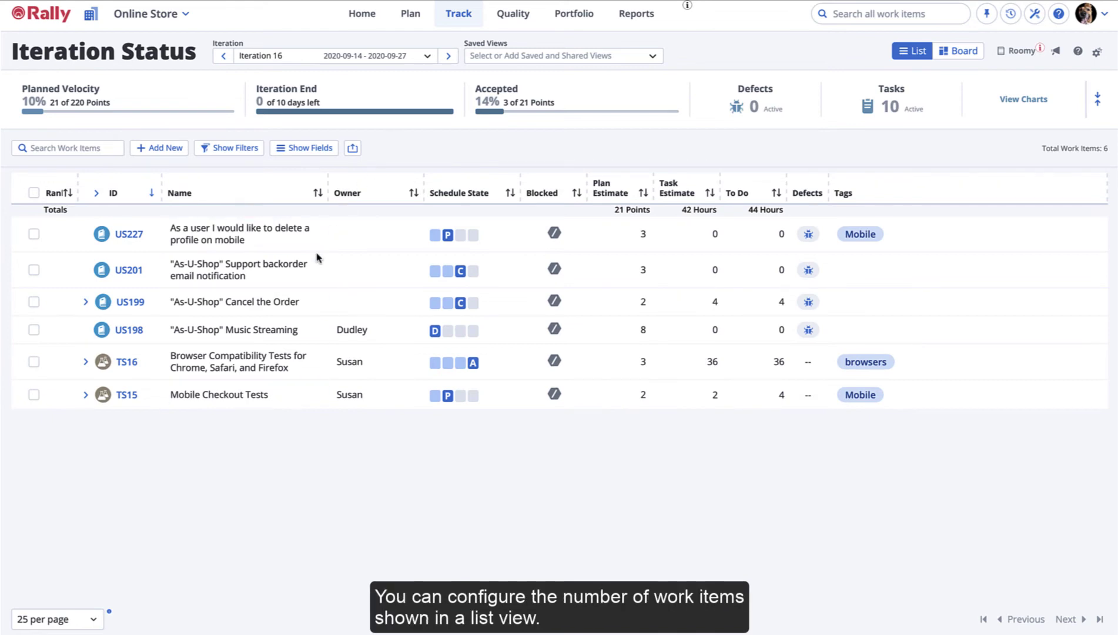
click(95, 620)
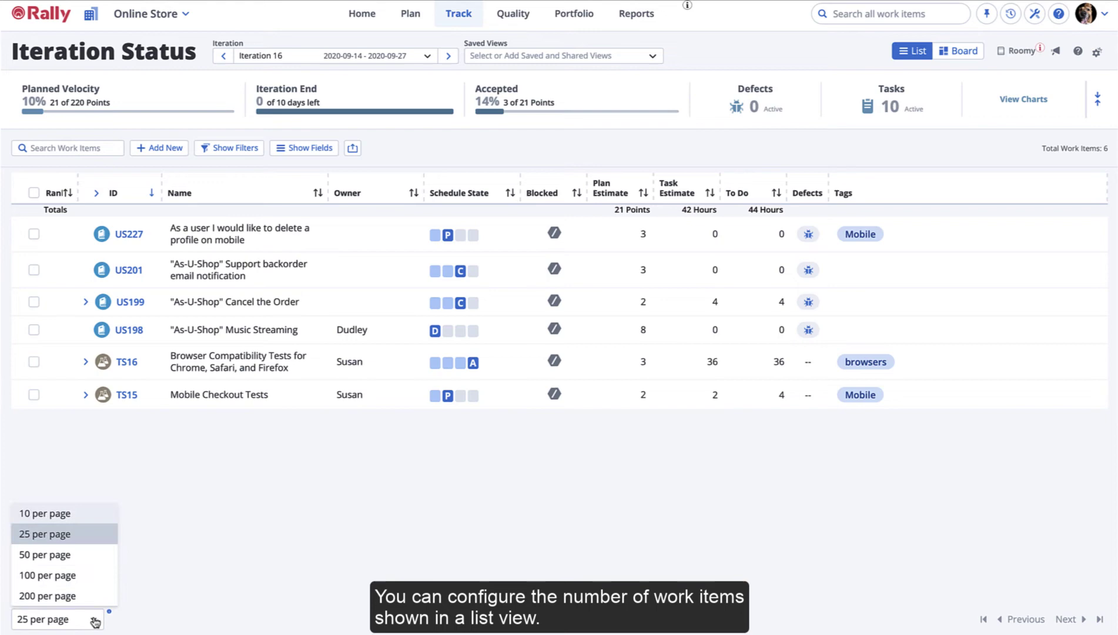
click(142, 584)
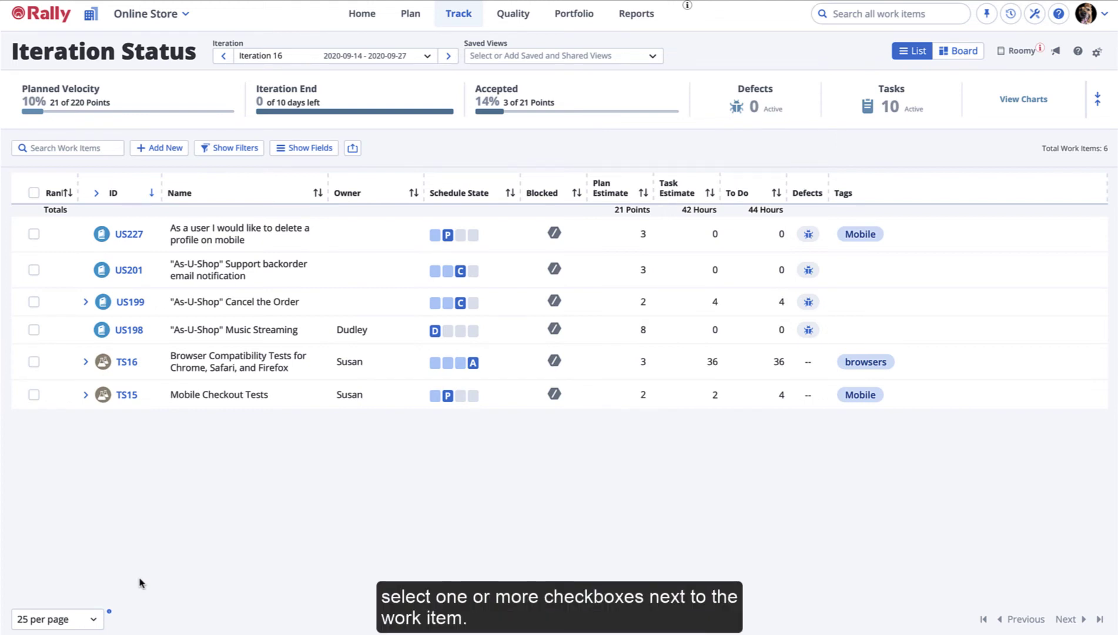
Step: Check US227, uncheck it again, then check US201 for bulk actions
click(33, 234)
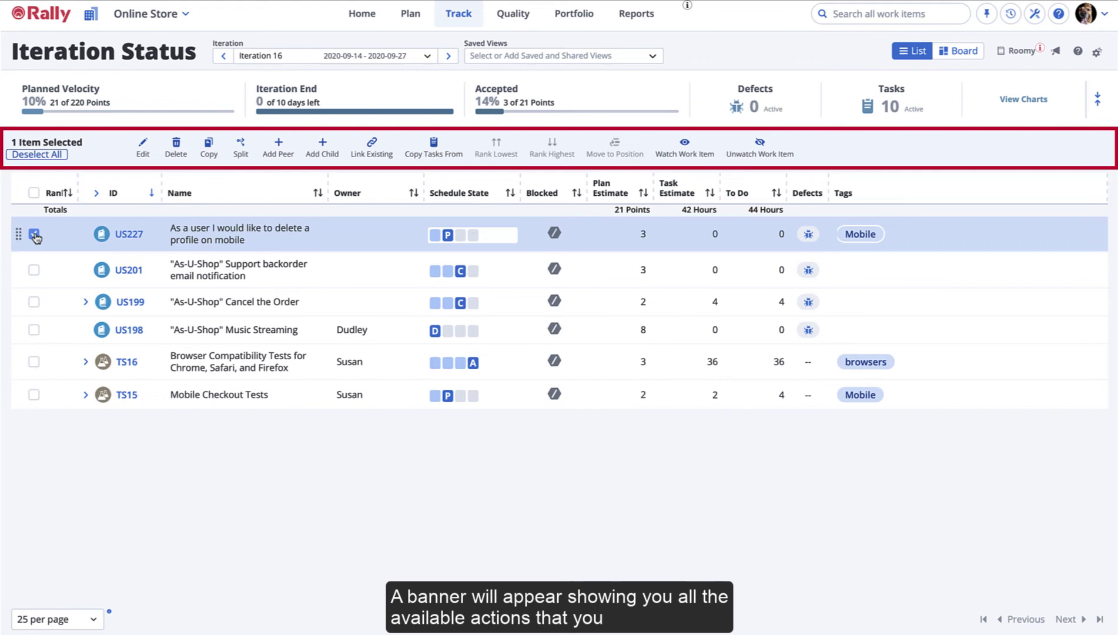
click(36, 154)
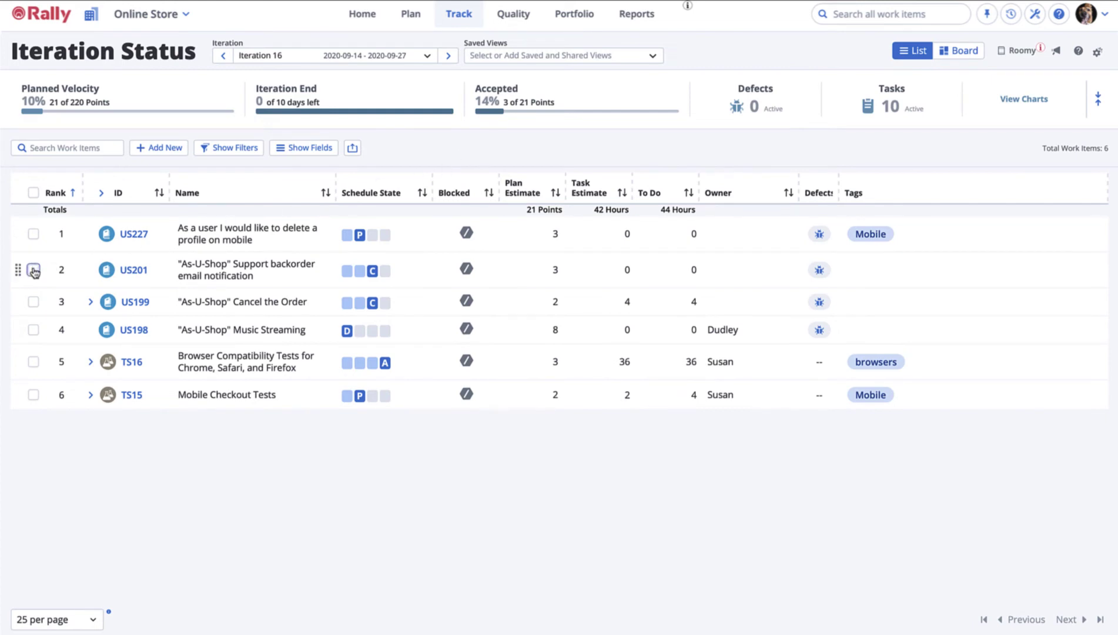
click(32, 269)
Step: Also check US199 and US198, then bulk-apply the Payment Methods tag to all three stories
click(33, 302)
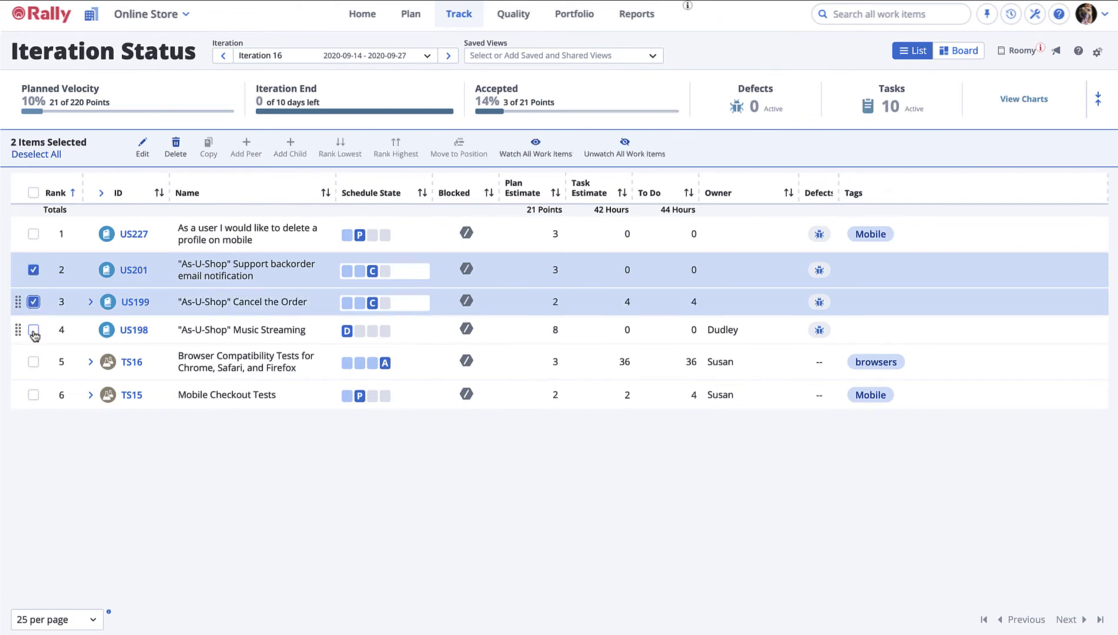
click(33, 330)
click(142, 150)
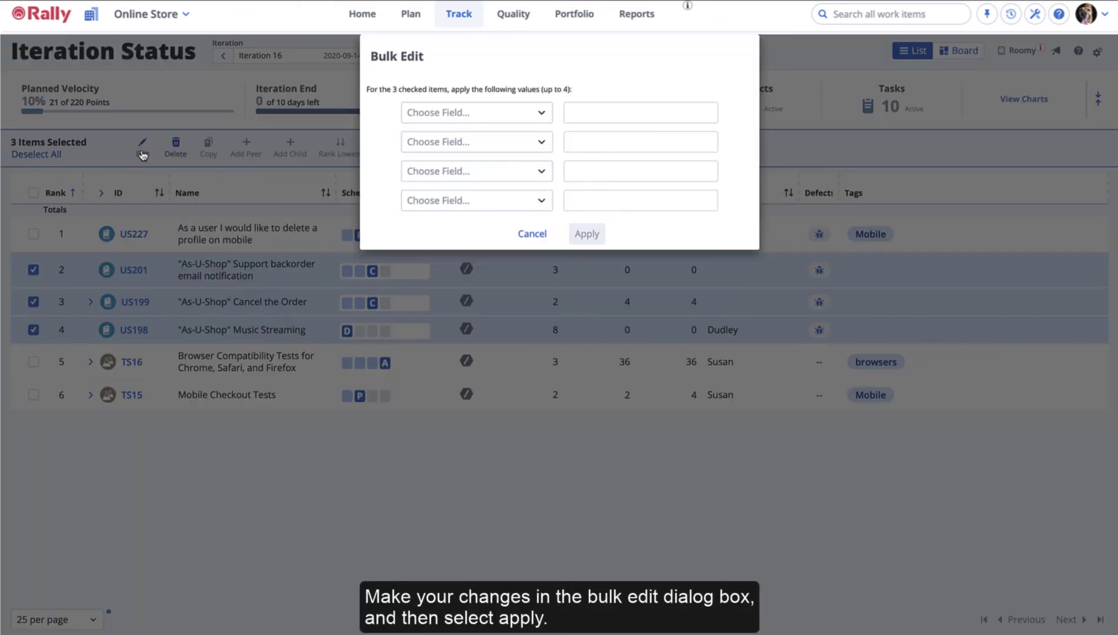
click(539, 116)
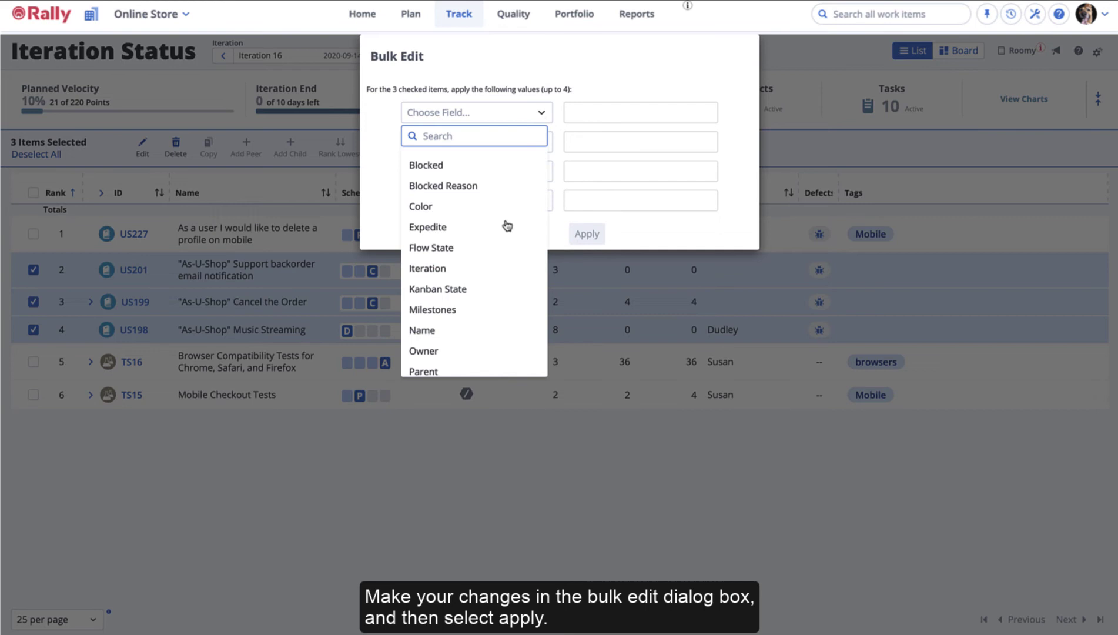
scroll(506, 225, down, 3)
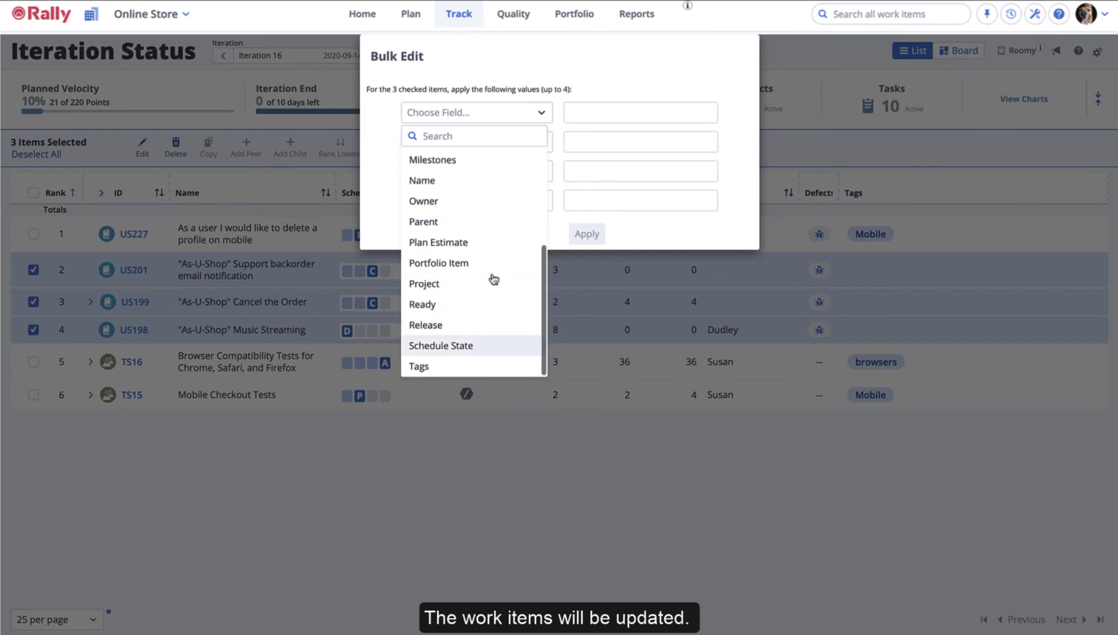
click(467, 362)
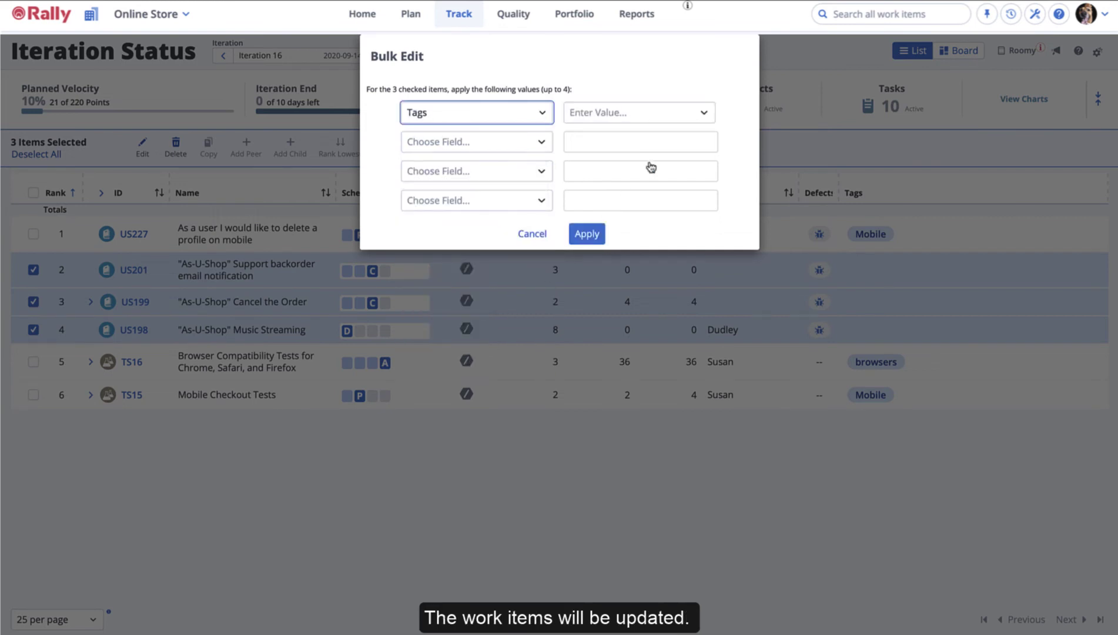
click(702, 111)
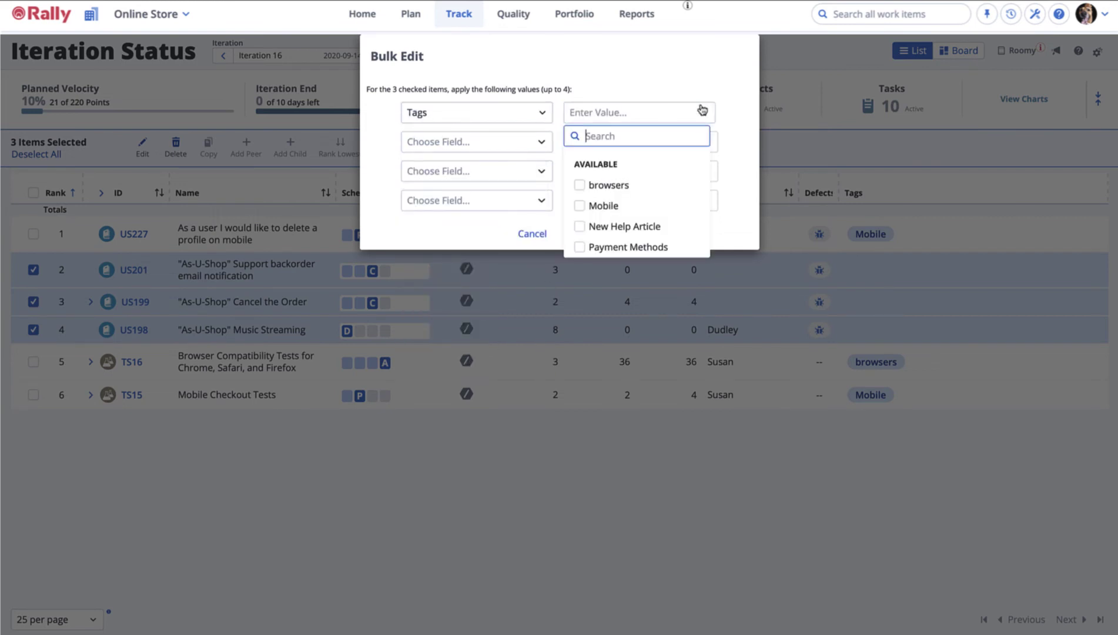
click(580, 247)
click(466, 236)
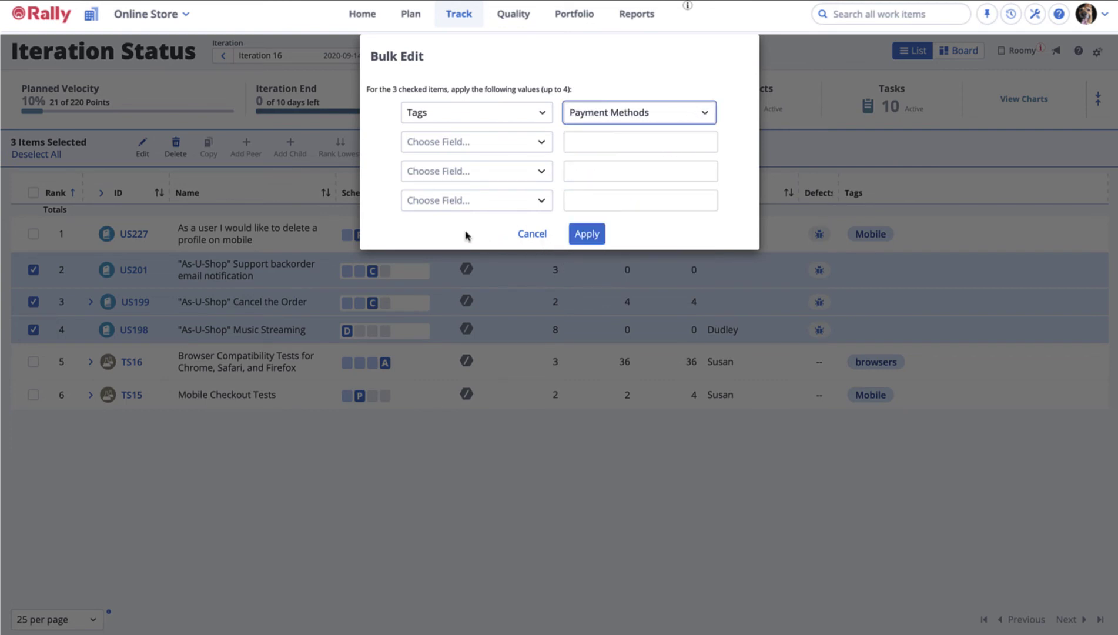
click(587, 234)
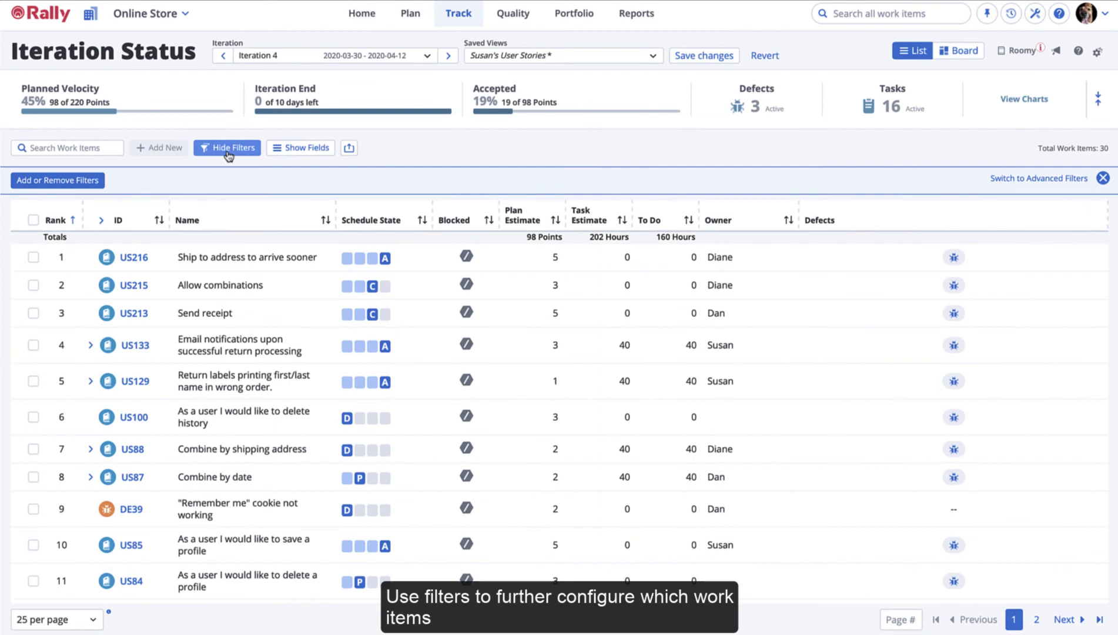
Step: Add an Owner filter to the Iteration 4 list
click(71, 182)
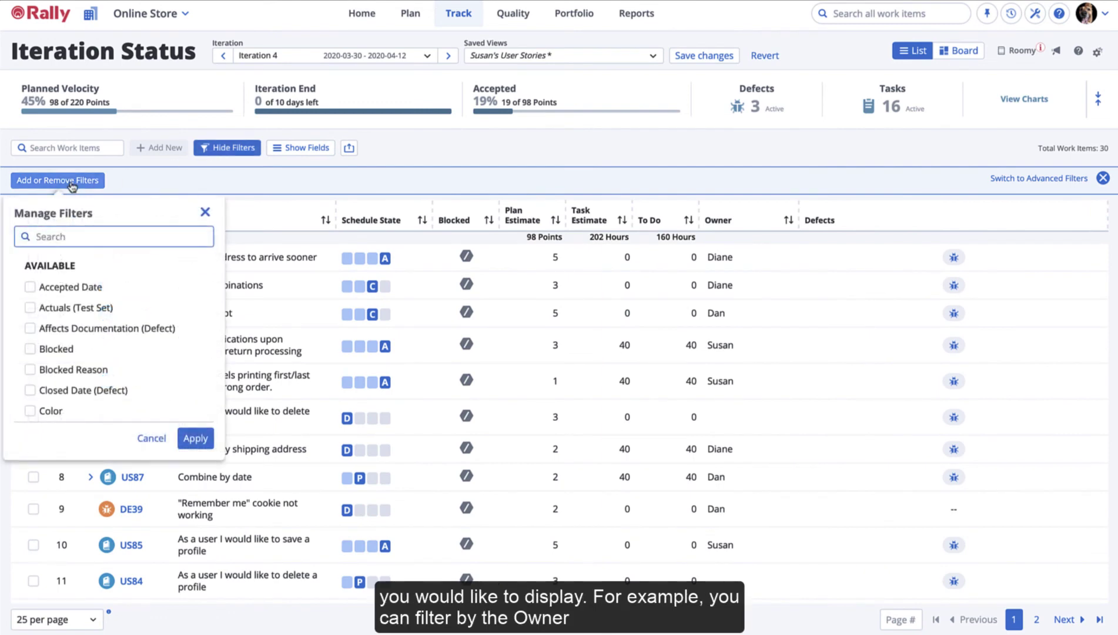
text(Owner)
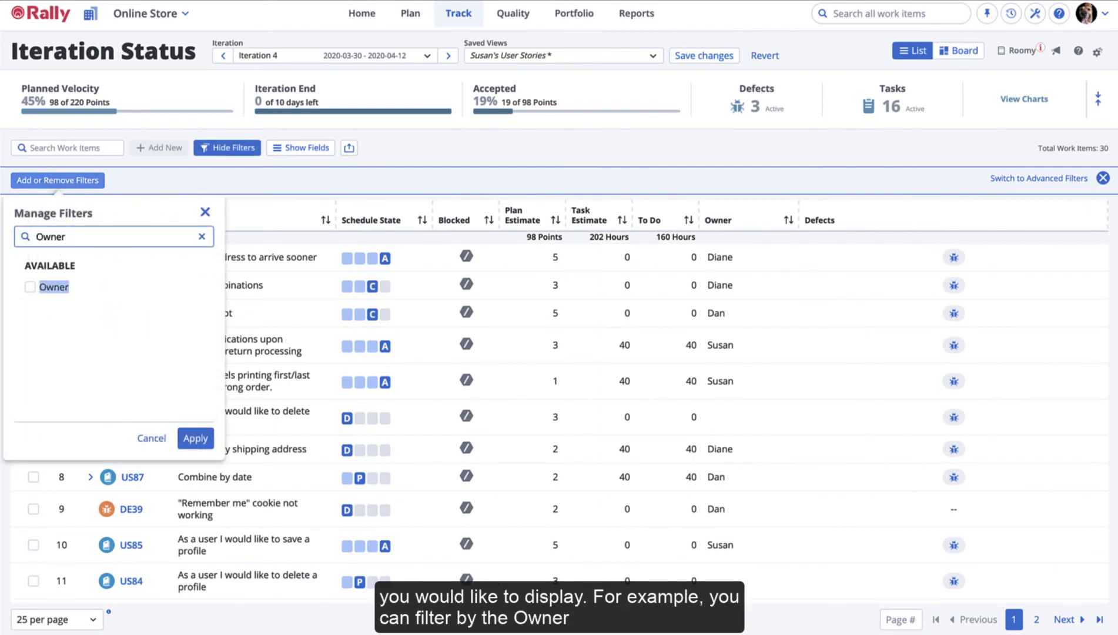
click(30, 287)
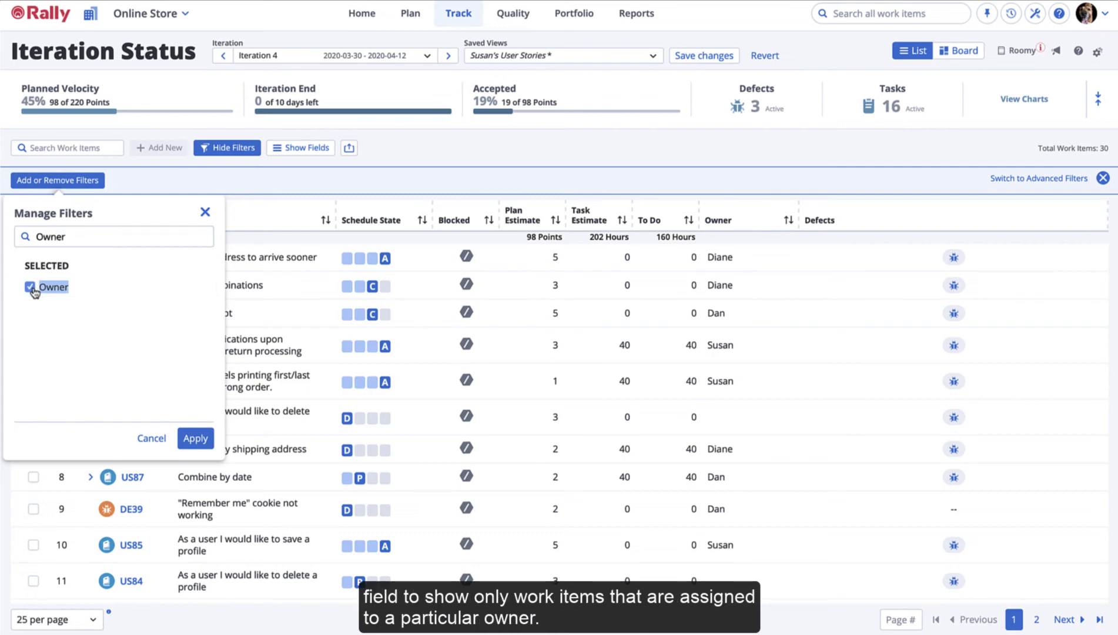
click(194, 439)
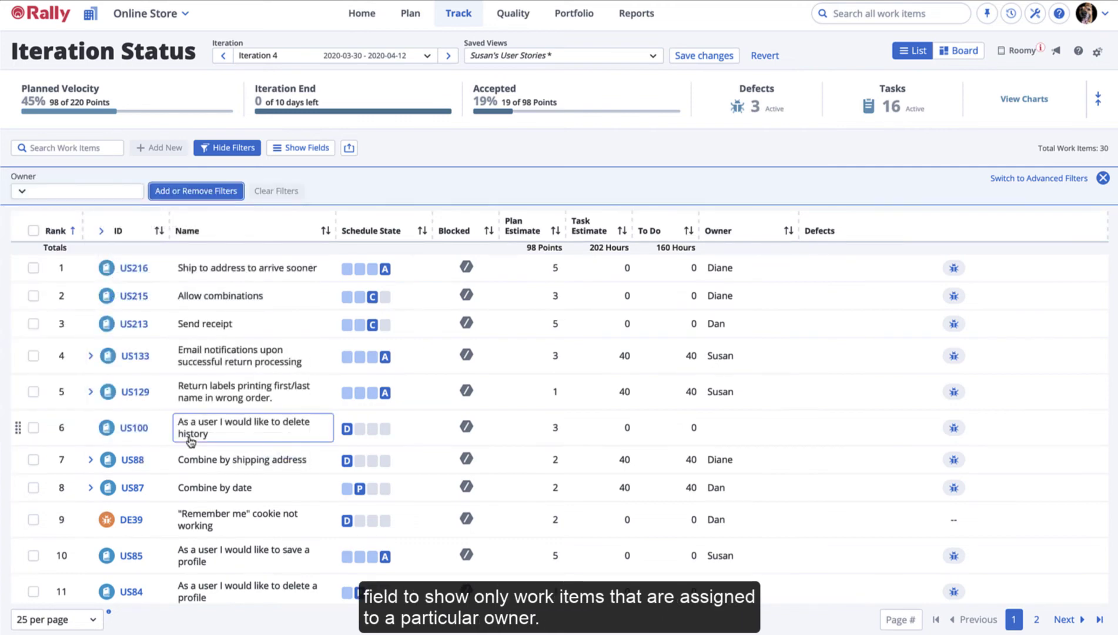
Step: Set the Owner filter to the team member, searching by their name
click(23, 192)
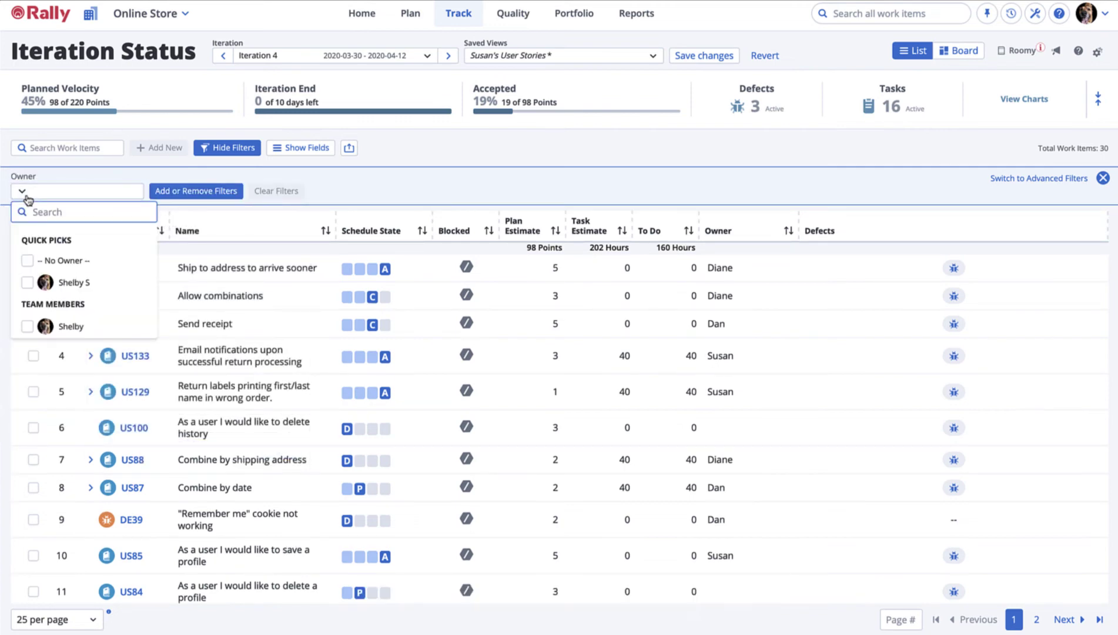
text(Susan)
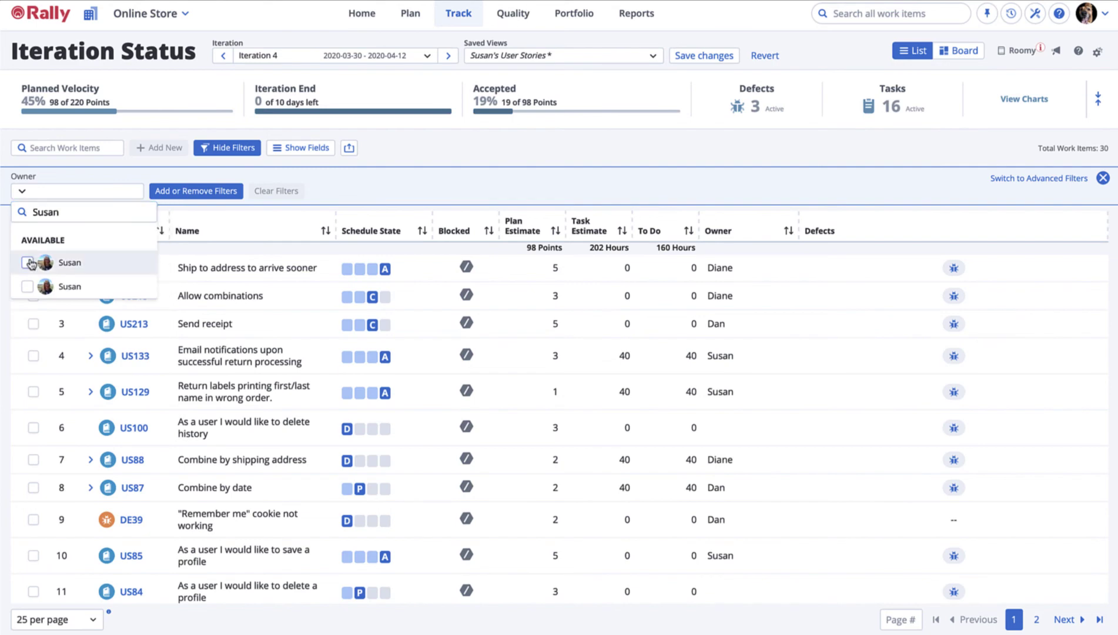
click(30, 263)
click(482, 154)
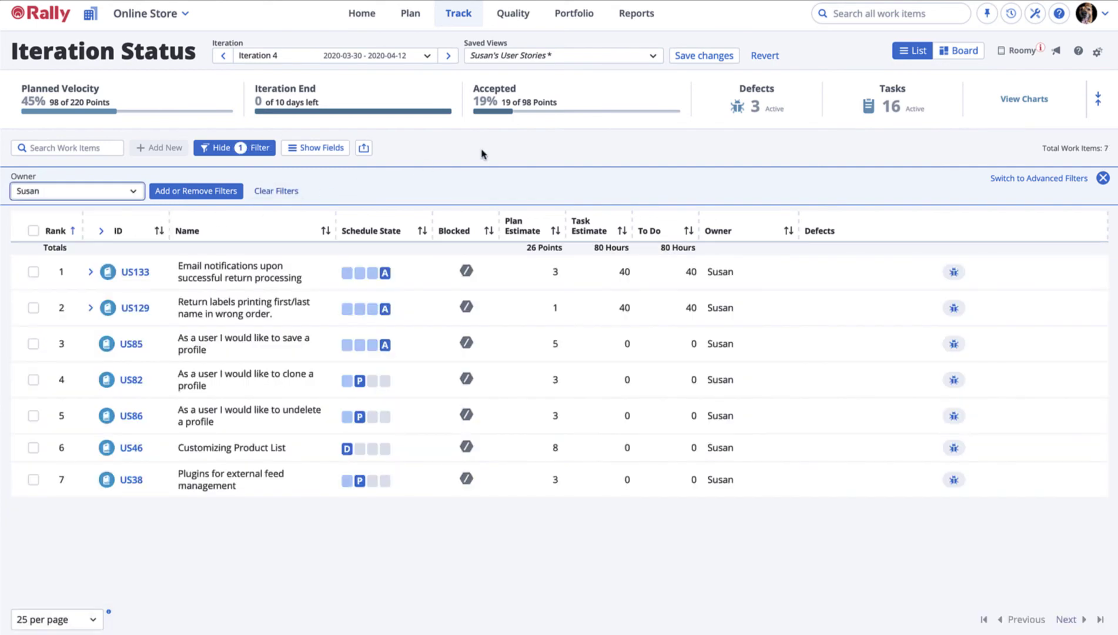
Step: Add an advanced filter condition Schedule State = In-Progress alongside the Owner filter
click(1014, 180)
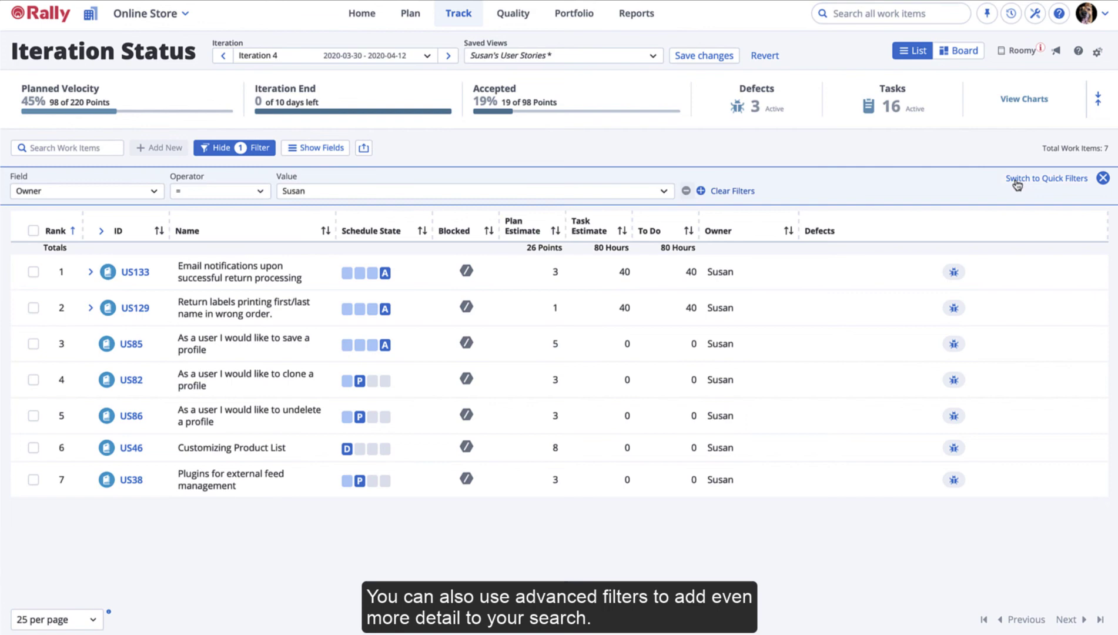
click(700, 191)
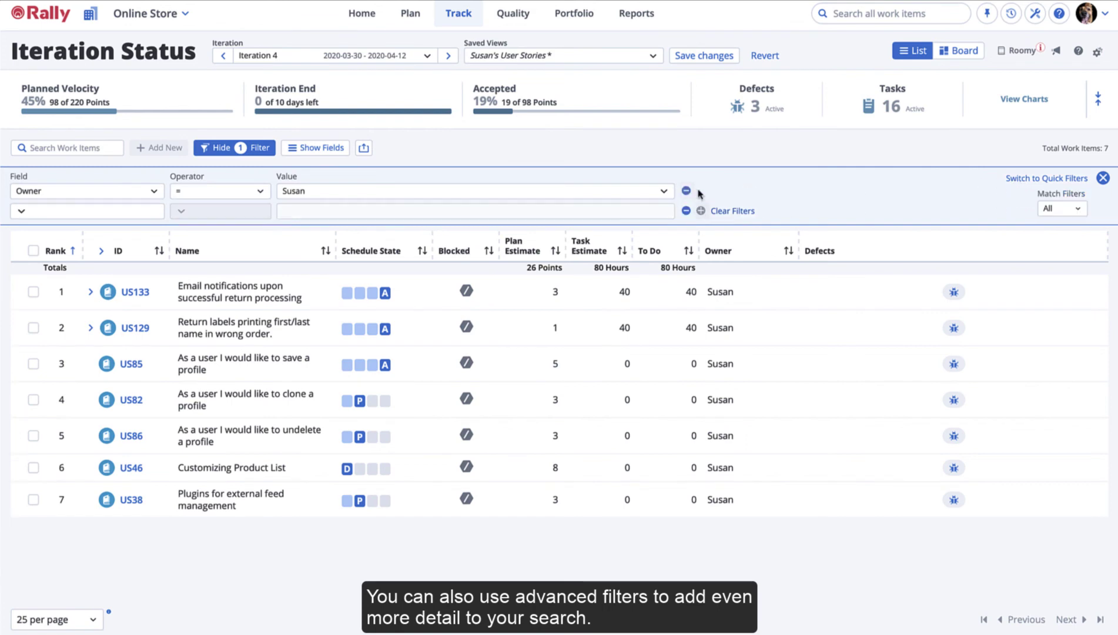
click(151, 213)
text(Schedule)
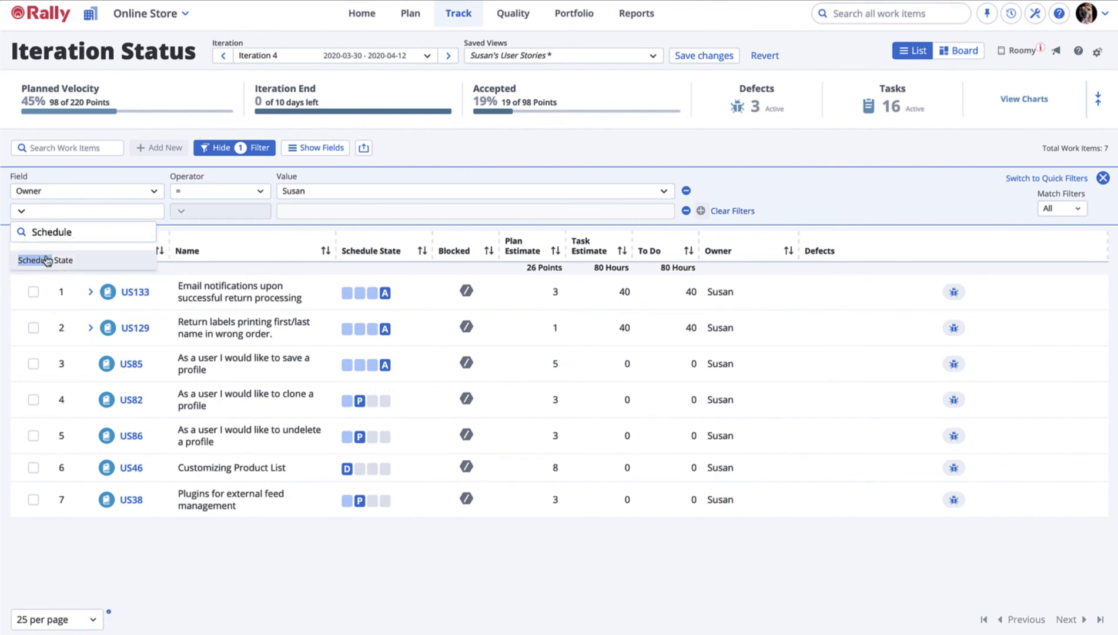
click(41, 260)
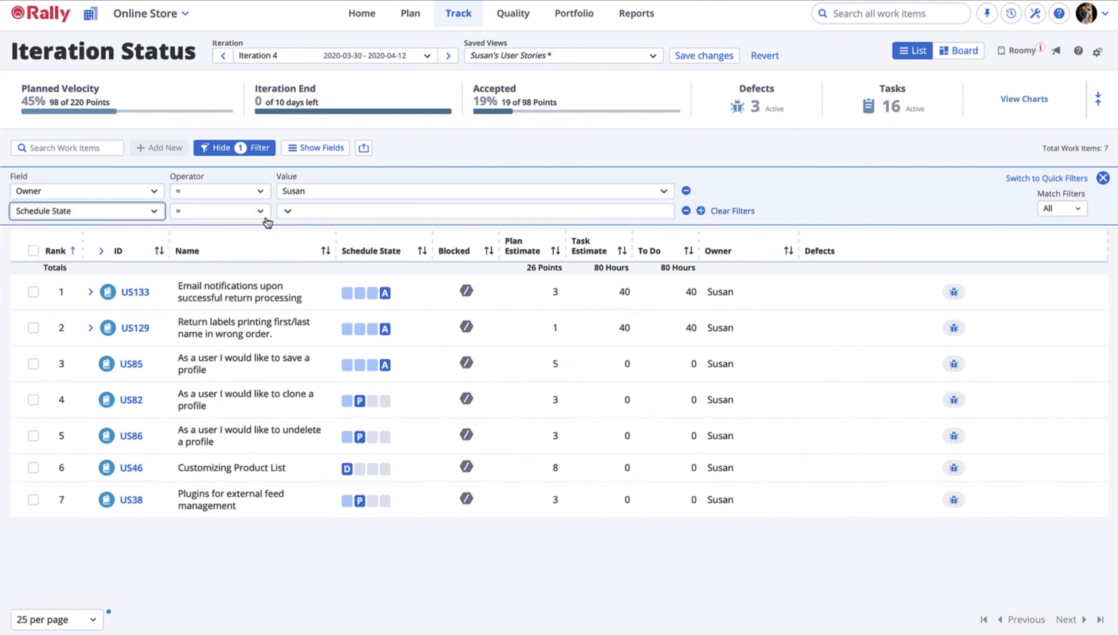
click(293, 214)
click(297, 301)
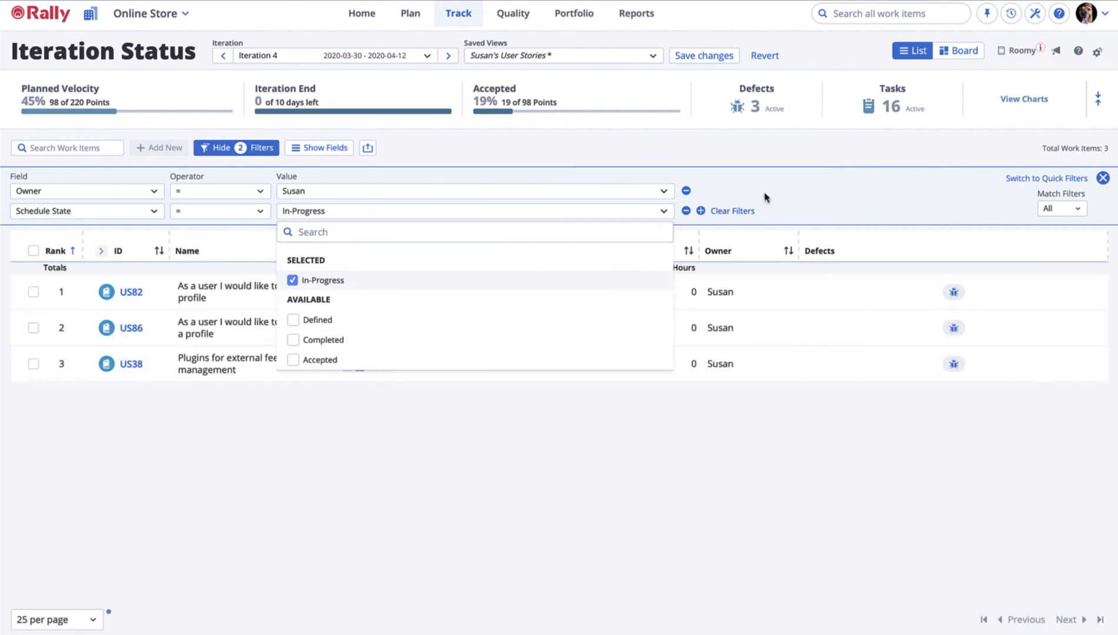
click(766, 198)
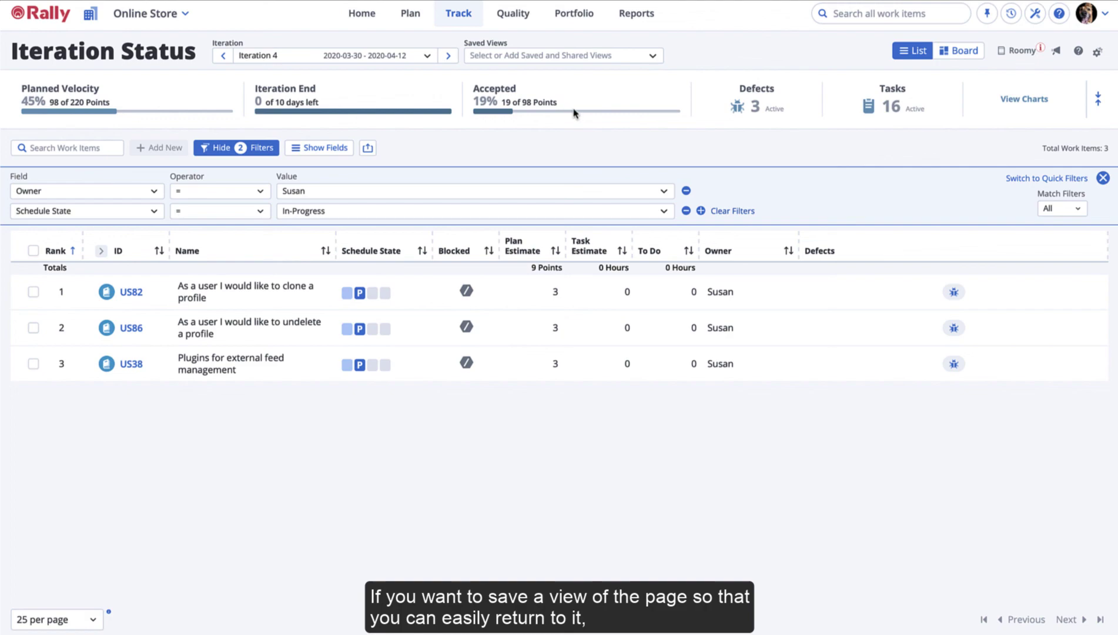
Step: Save the list as a new Not Shared view named for the owner's In-Progress User Stories
click(655, 55)
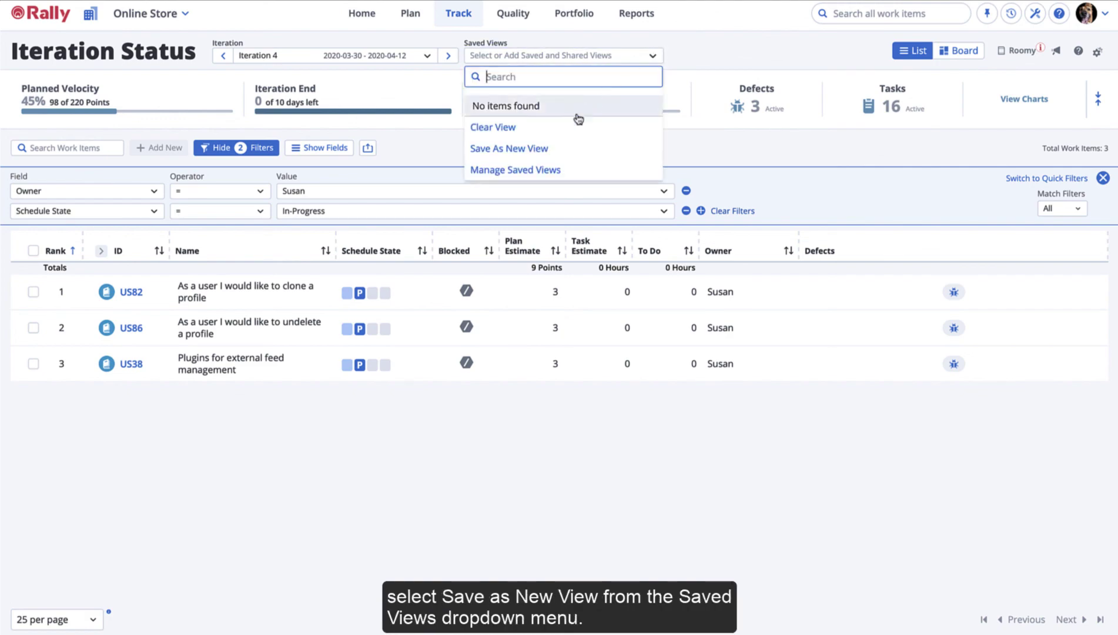
click(548, 150)
click(525, 112)
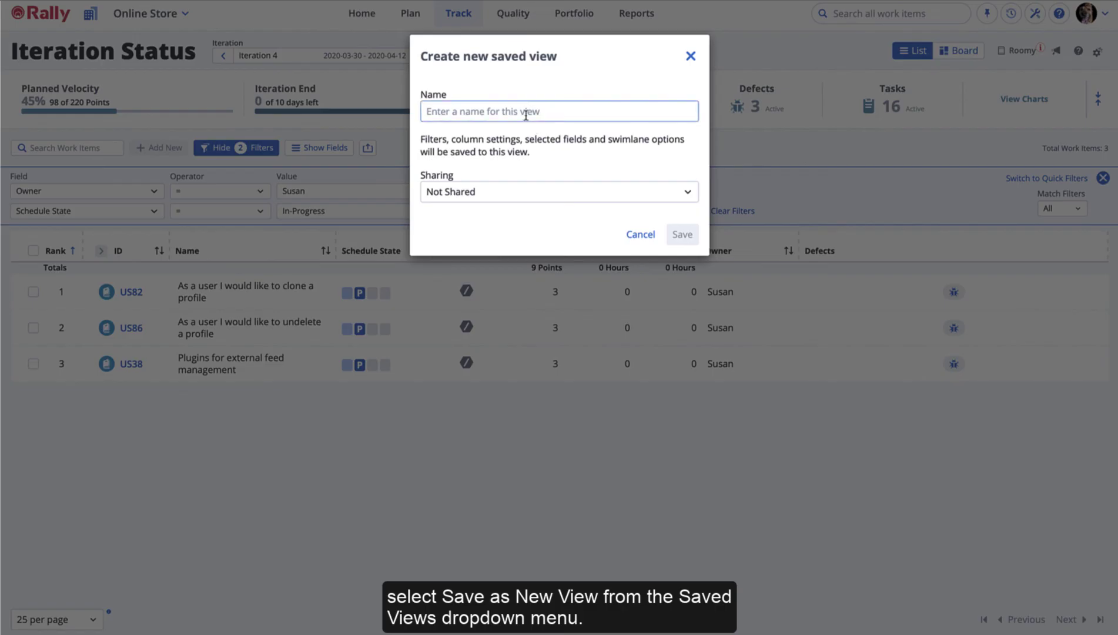
text(Susan's)
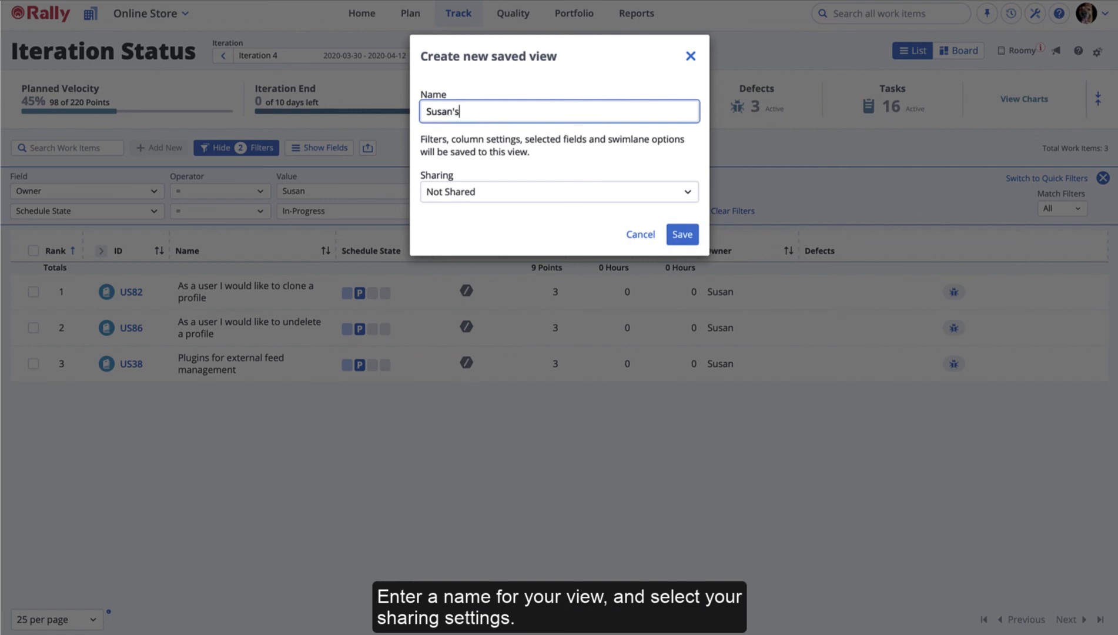
text( In-Progress User Stories)
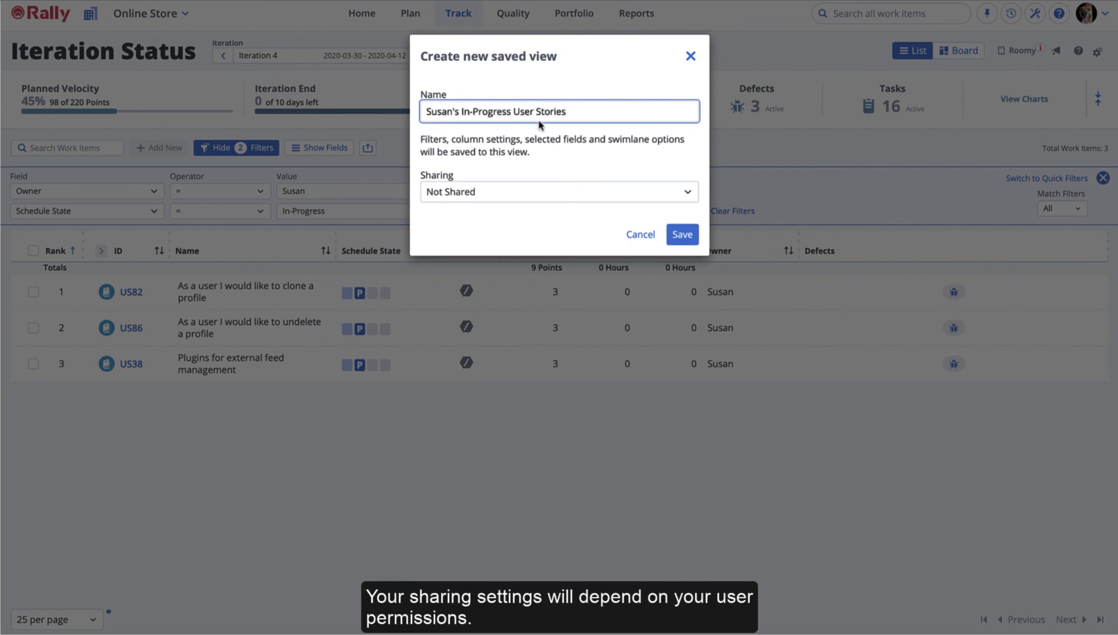
click(687, 204)
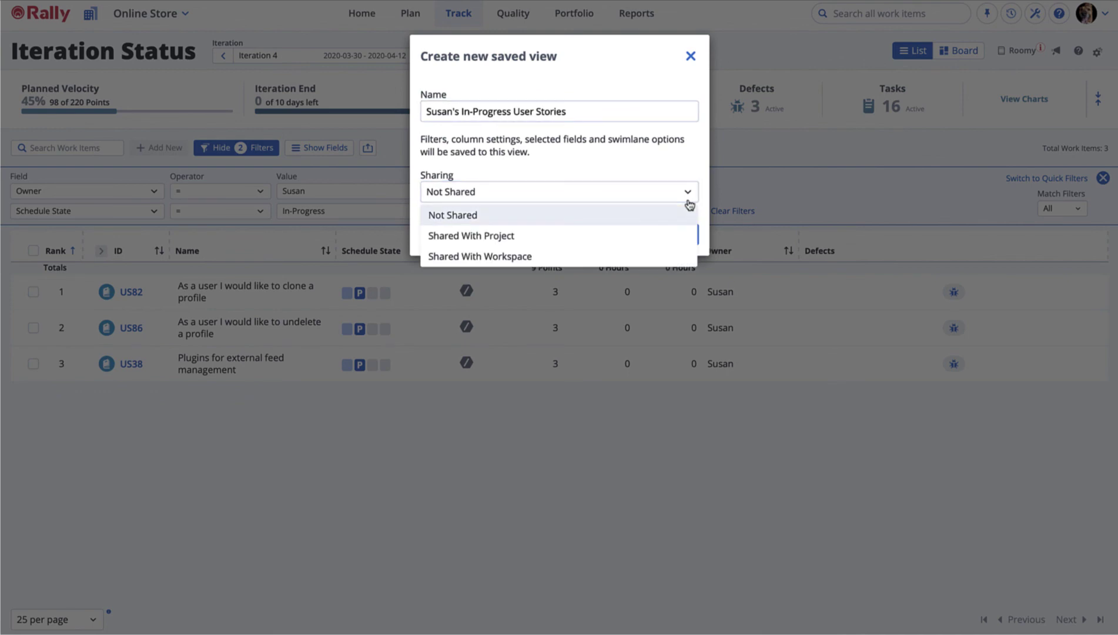
click(692, 163)
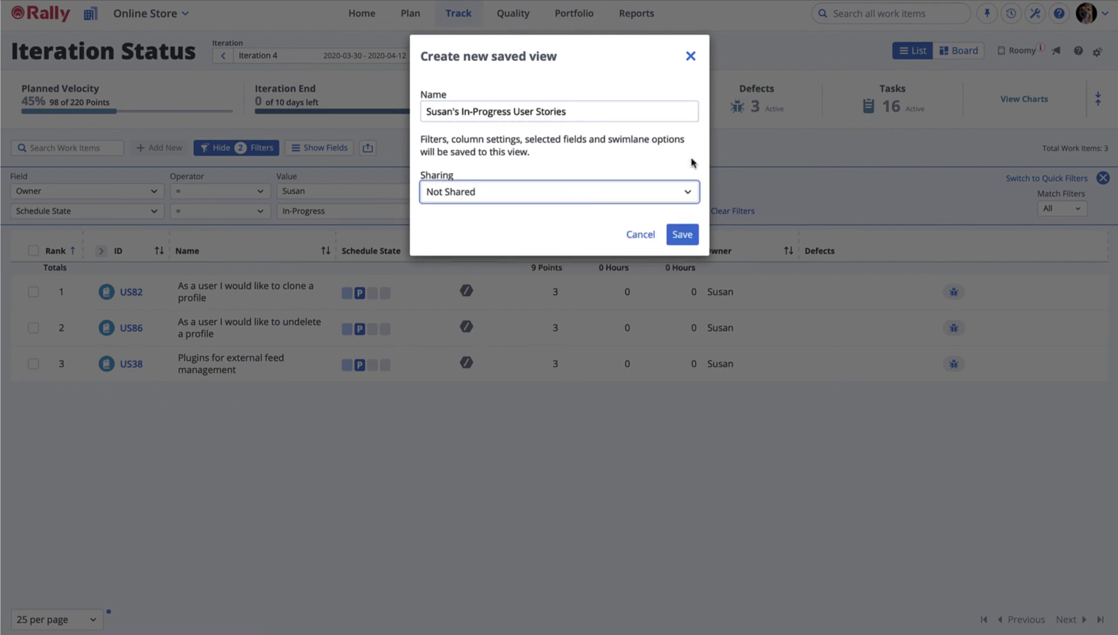
click(692, 237)
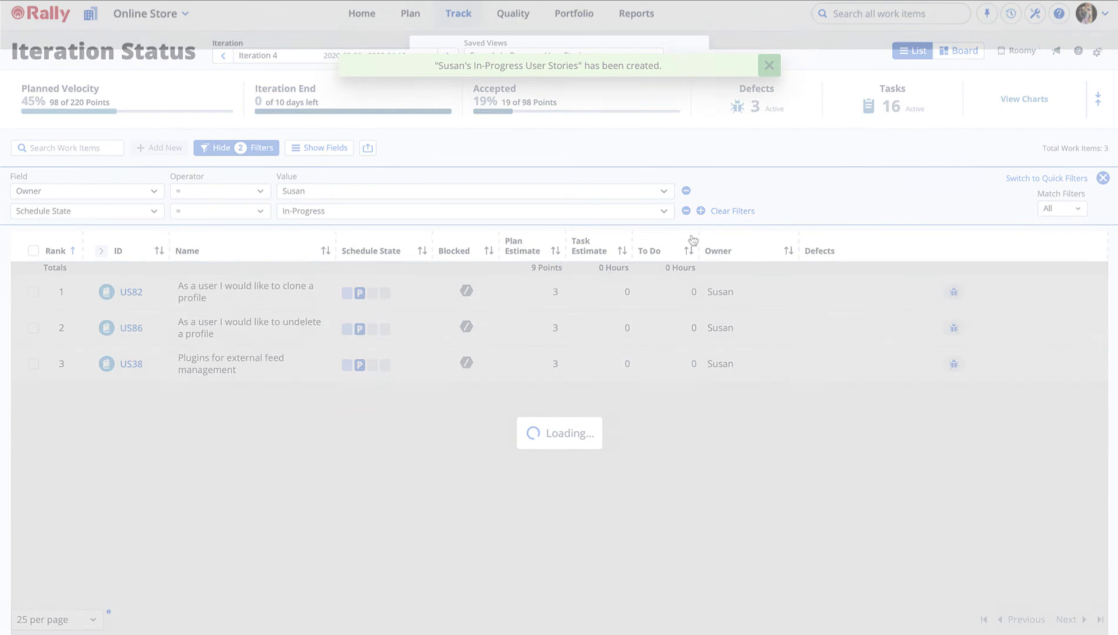